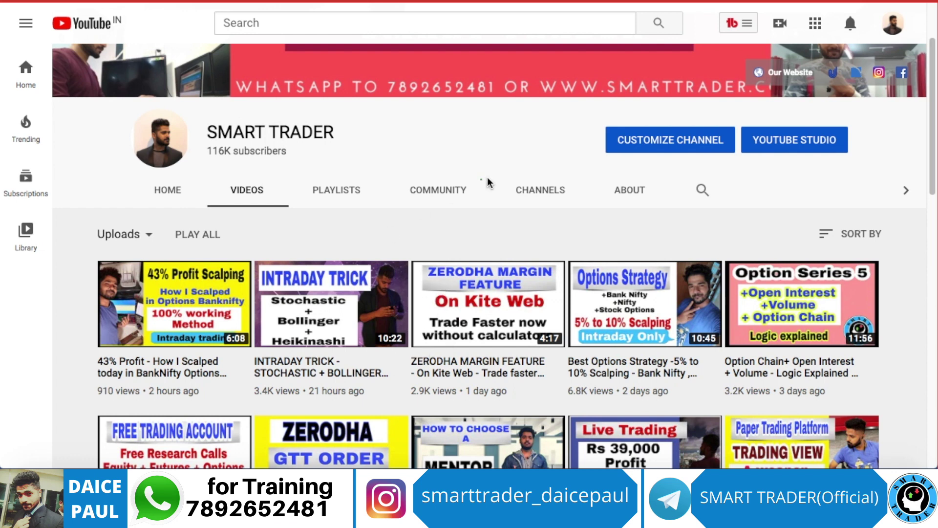
mouse_move(222, 168)
mouse_down()
mouse_move(270, 171)
mouse_move(224, 134)
mouse_move(243, 180)
mouse_move(274, 172)
mouse_up()
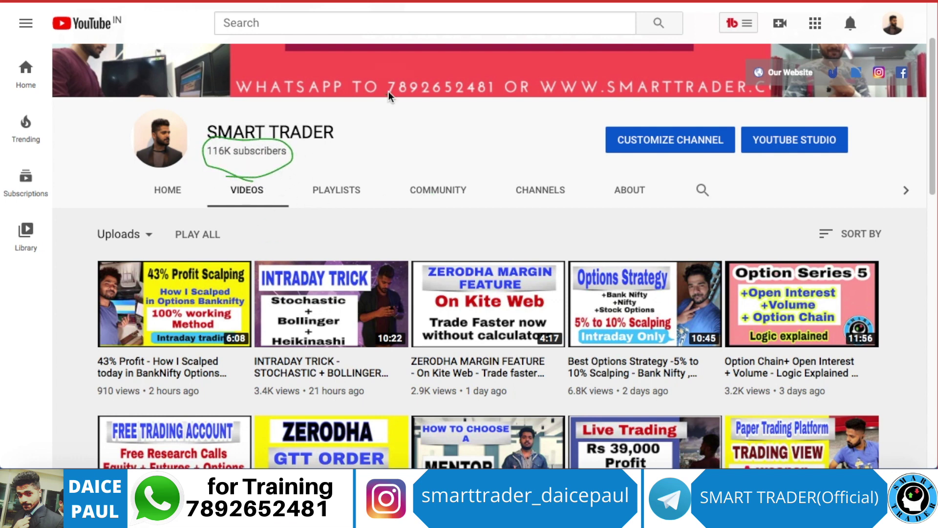
mouse_move(375, 104)
mouse_down()
mouse_move(469, 120)
mouse_move(492, 57)
mouse_move(386, 70)
mouse_move(376, 110)
mouse_up()
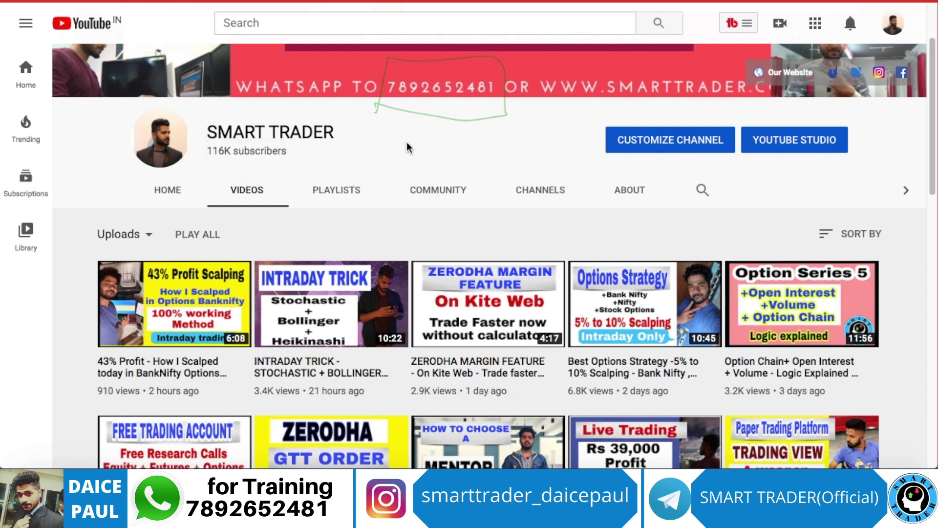
mouse_move(606, 182)
mouse_down()
mouse_move(669, 181)
mouse_move(654, 230)
mouse_up()
drag(588, 231, 673, 227)
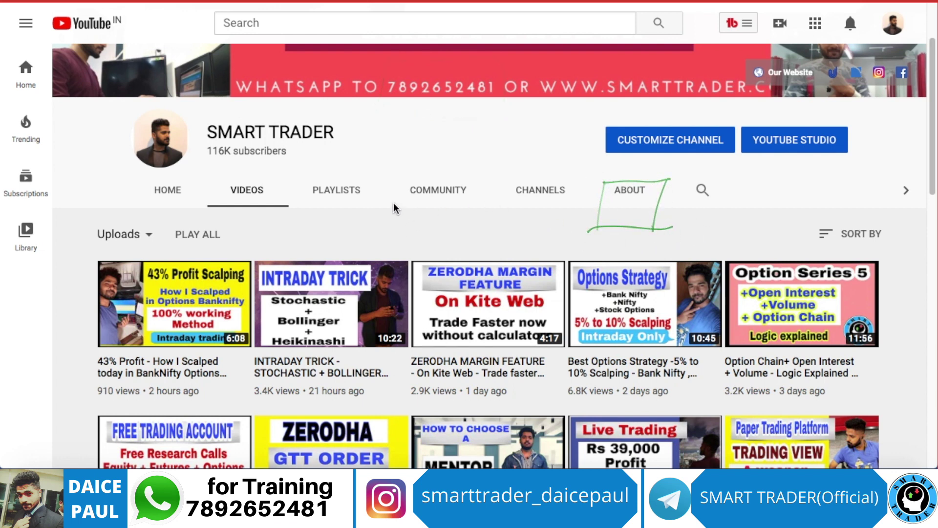
drag(323, 223, 360, 238)
drag(402, 212, 426, 202)
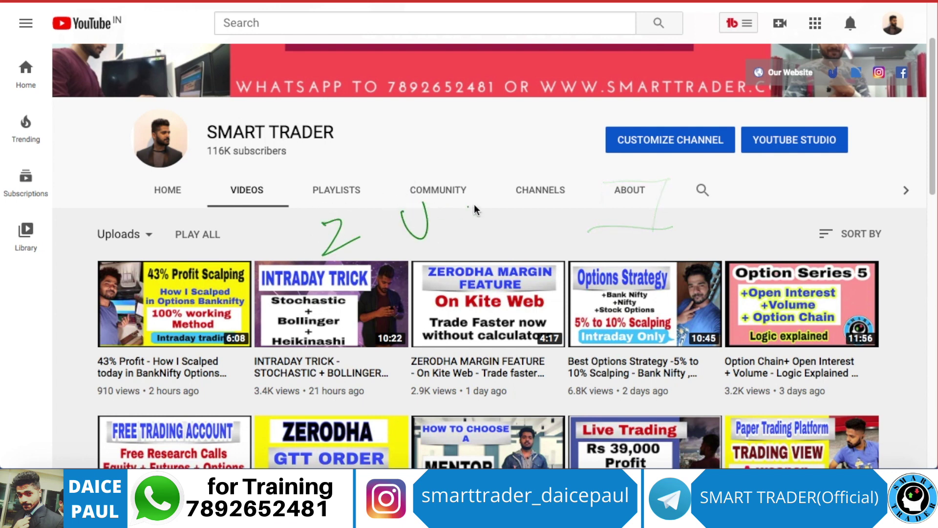
mouse_move(490, 196)
mouse_down()
mouse_move(487, 238)
mouse_move(502, 233)
mouse_up()
drag(478, 227, 503, 218)
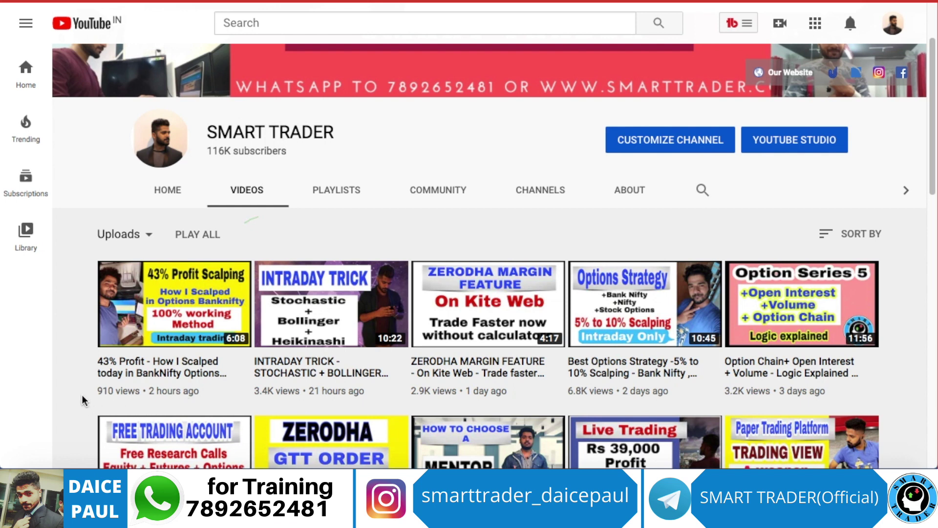
mouse_move(76, 378)
mouse_down()
mouse_move(91, 405)
mouse_move(157, 362)
mouse_up()
drag(254, 397, 368, 337)
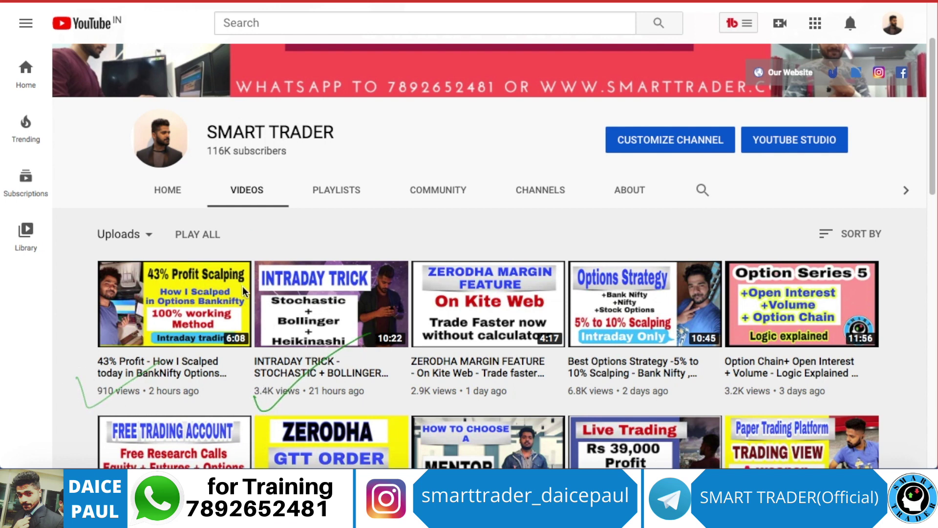
Step: Switch to the Zerodha Kite profile page and examine the Chart preference with its TradingView option
key(alt+Tab)
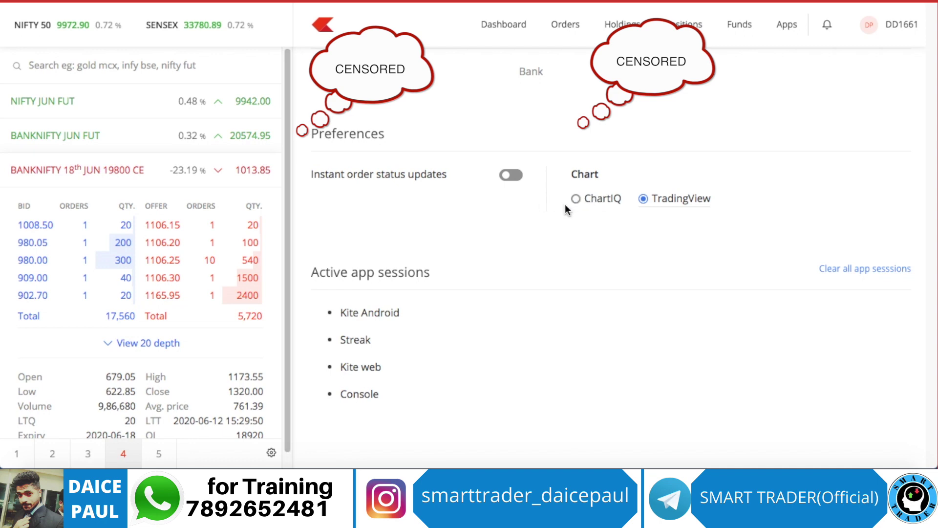
mouse_move(215, 247)
mouse_move(650, 209)
mouse_down()
mouse_move(724, 220)
mouse_move(680, 161)
mouse_move(663, 213)
mouse_up()
drag(573, 285, 580, 251)
drag(638, 271, 648, 269)
click(687, 264)
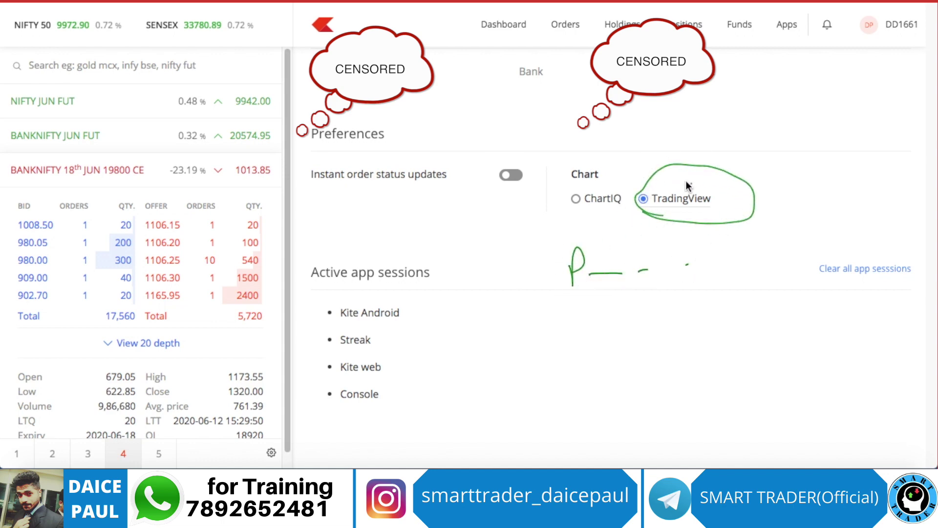
mouse_move(580, 229)
mouse_down()
mouse_move(731, 174)
mouse_move(570, 200)
mouse_move(561, 229)
mouse_up()
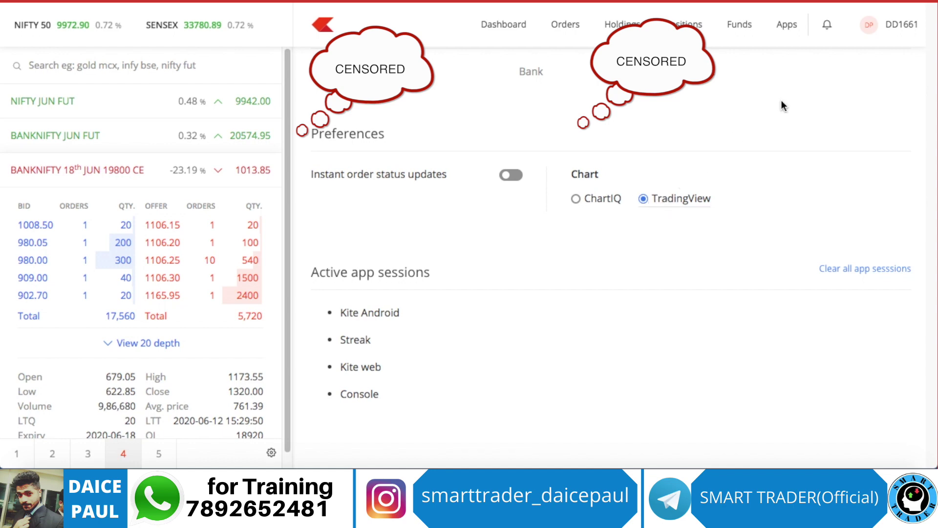
drag(866, 11, 926, 10)
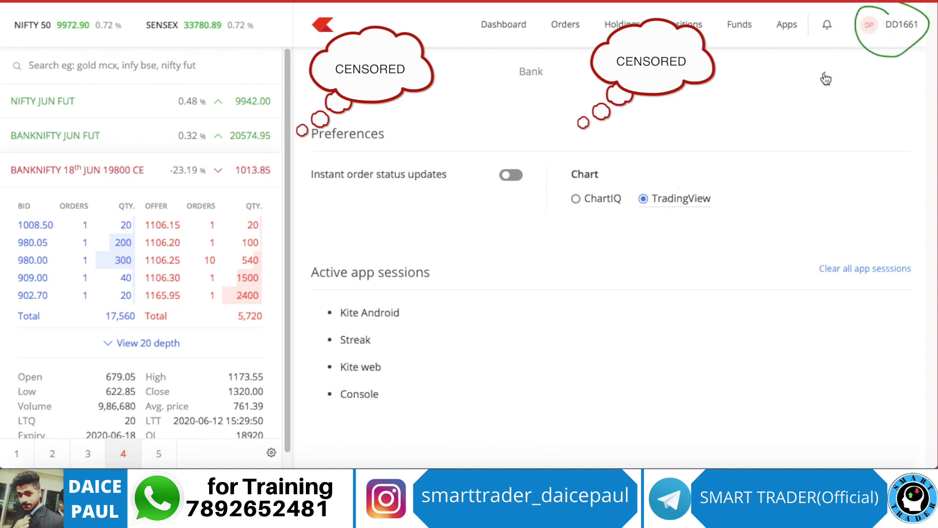
mouse_move(825, 84)
mouse_down()
mouse_move(829, 67)
mouse_move(867, 69)
mouse_up()
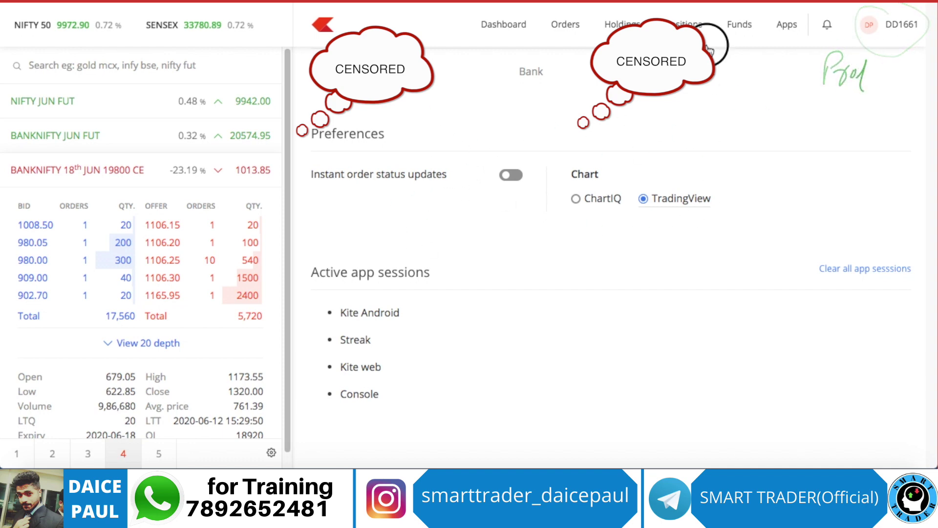
mouse_move(486, 46)
mouse_down()
mouse_move(465, 62)
mouse_move(486, 75)
mouse_up()
drag(468, 70, 505, 48)
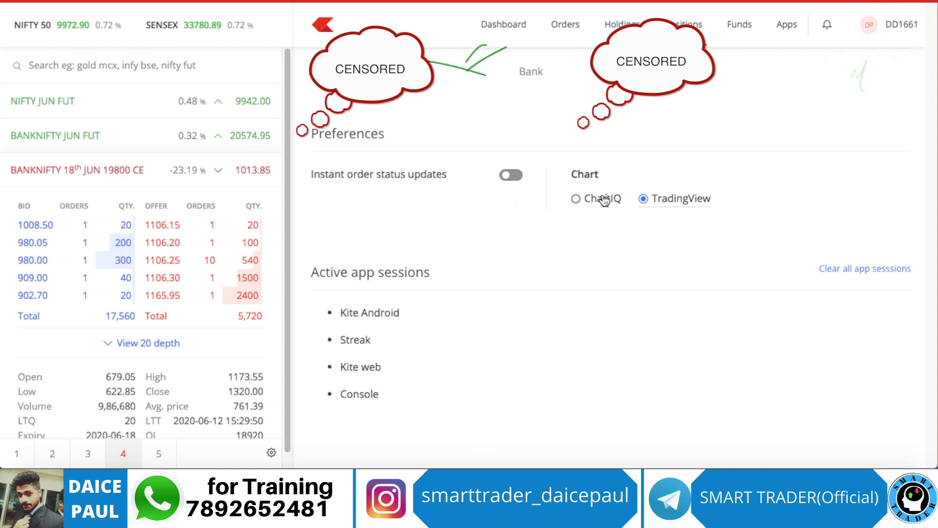
click(630, 215)
mouse_move(644, 196)
mouse_down()
mouse_move(634, 217)
mouse_move(615, 189)
mouse_up()
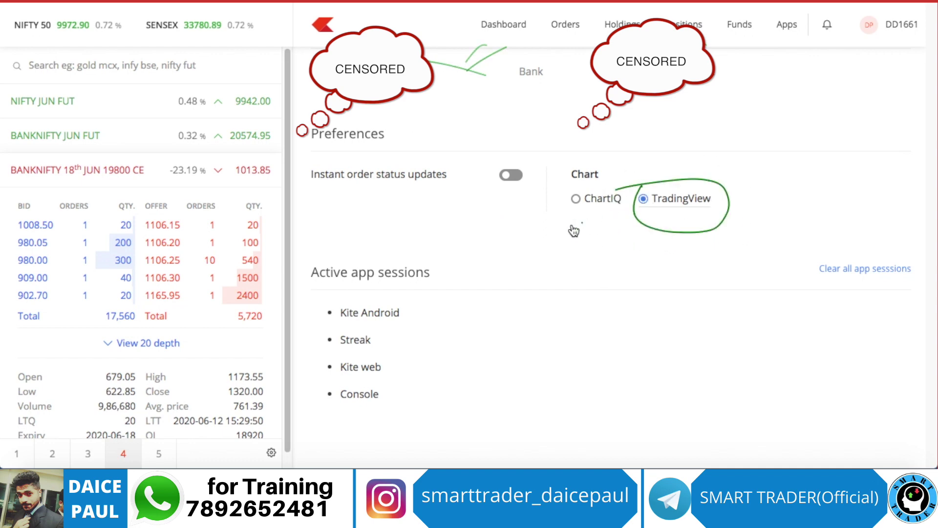
Step: Open the BANKNIFTY 18th JUN 19800 CE chart and split it into two side-by-side charts
click(197, 172)
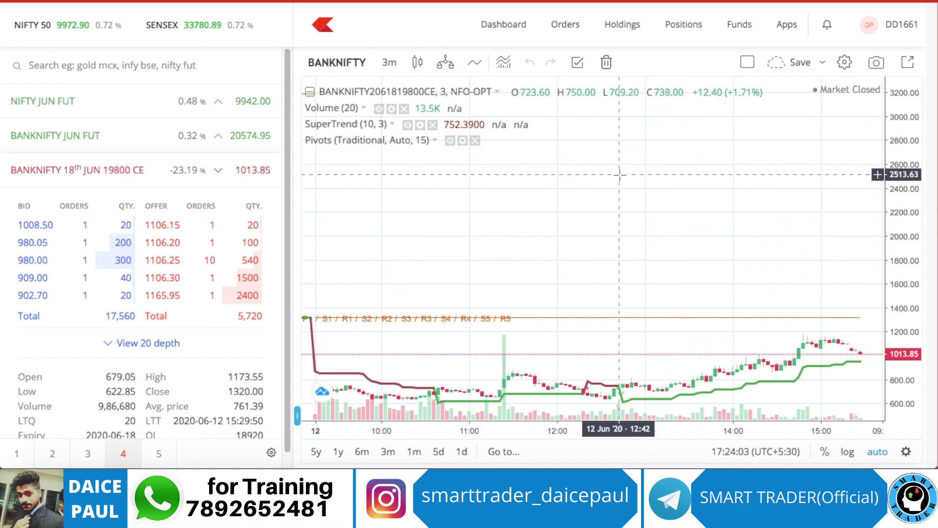
click(749, 61)
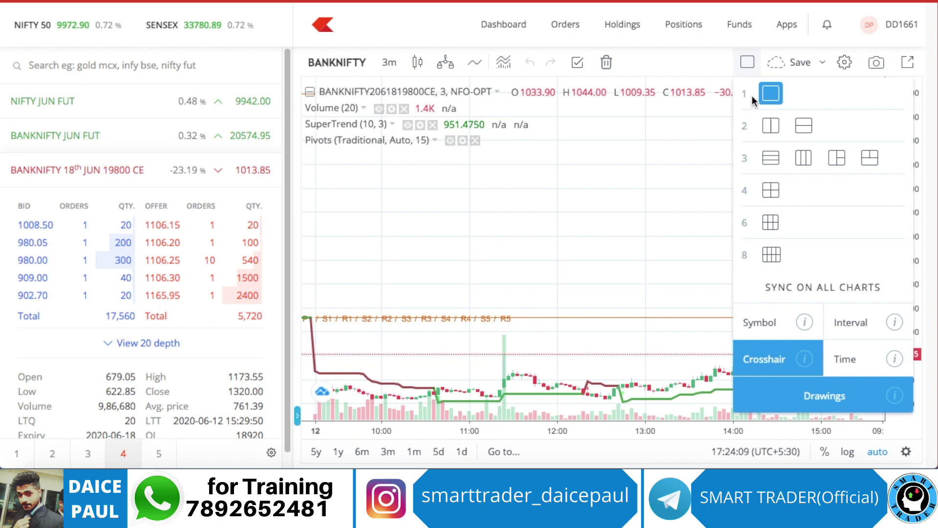
click(774, 125)
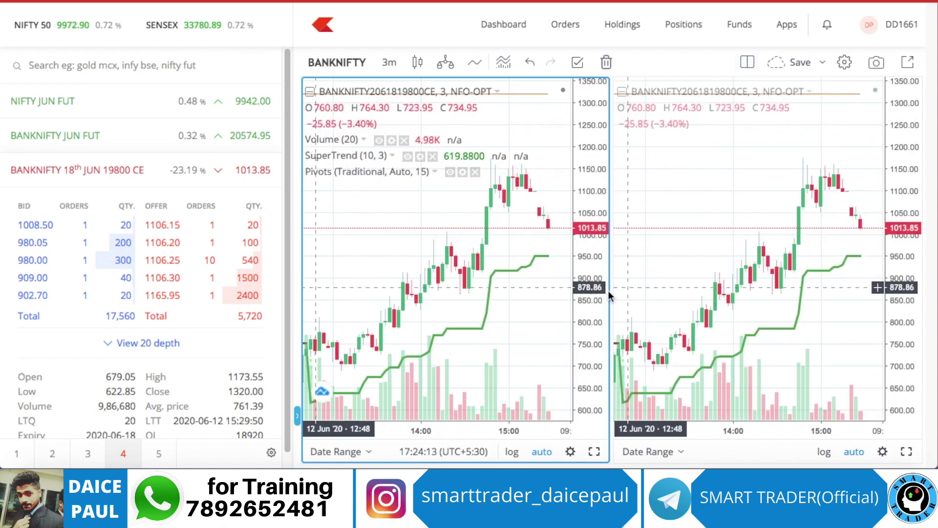
Step: Try the layouts with two stacked charts, three stacked charts, and one tall chart beside two stacked ones
click(746, 65)
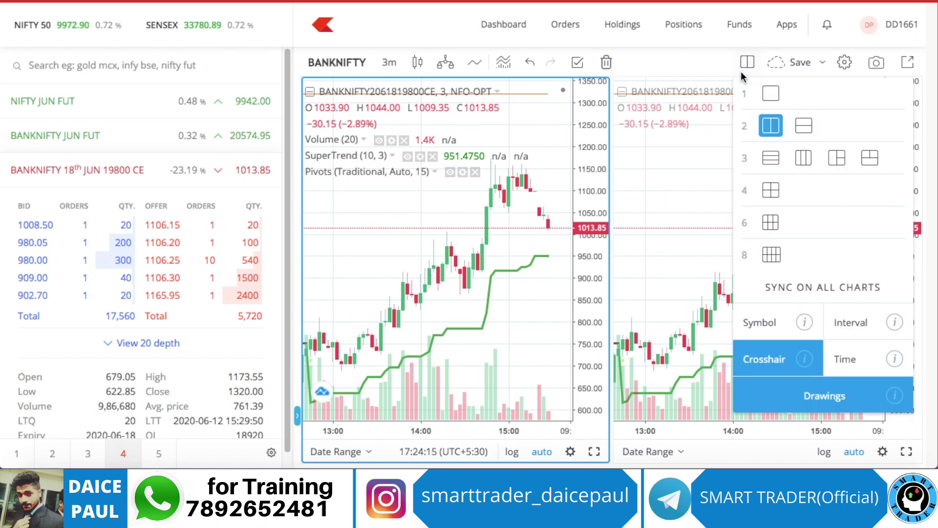
click(802, 127)
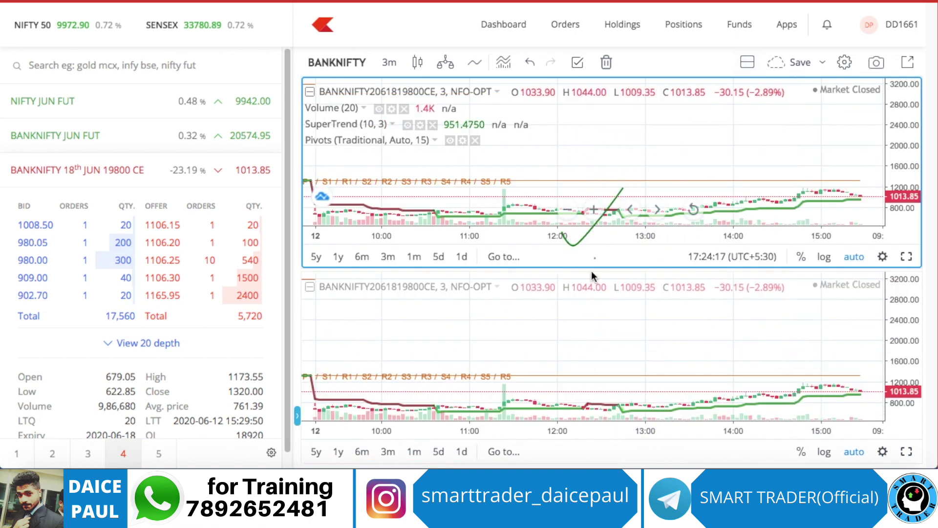
click(747, 63)
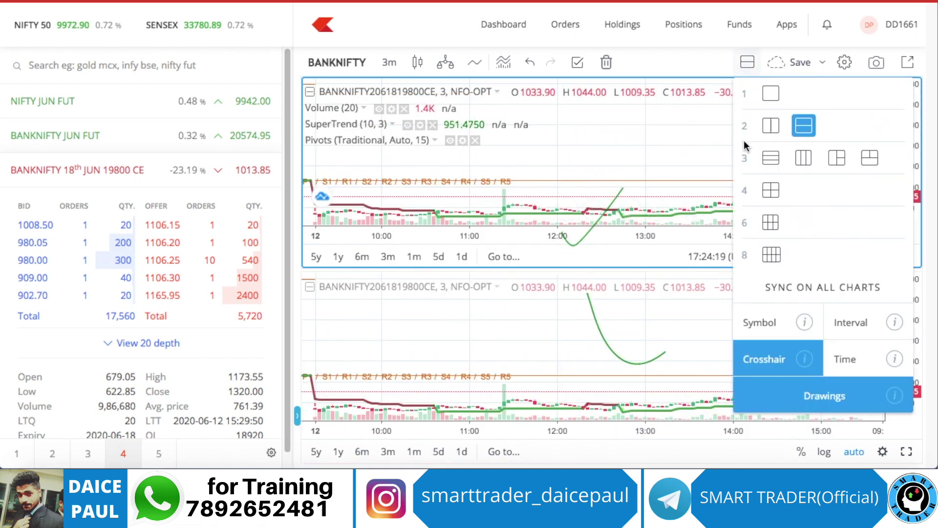
click(770, 158)
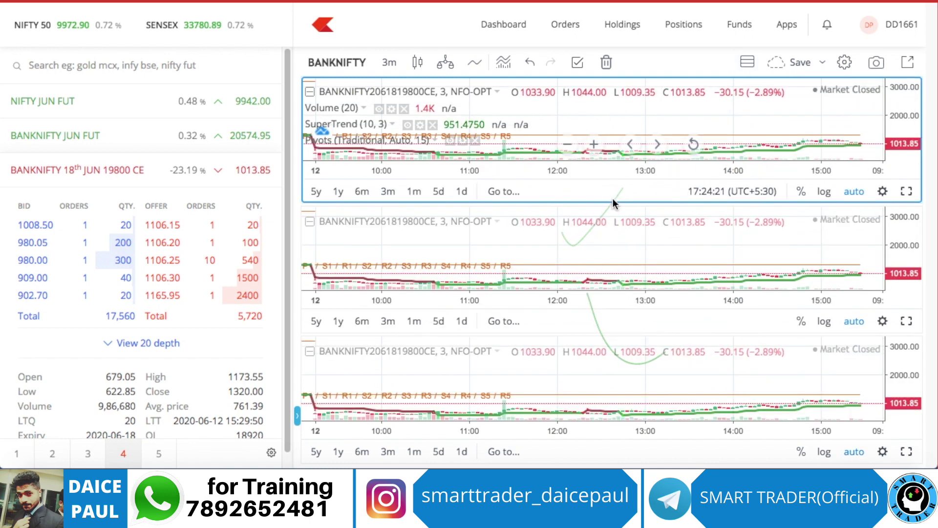
click(747, 62)
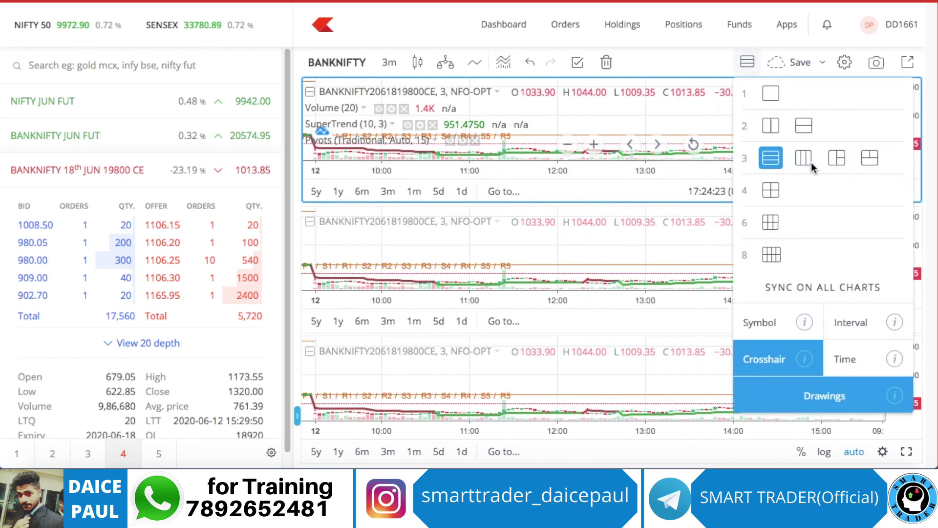
click(837, 158)
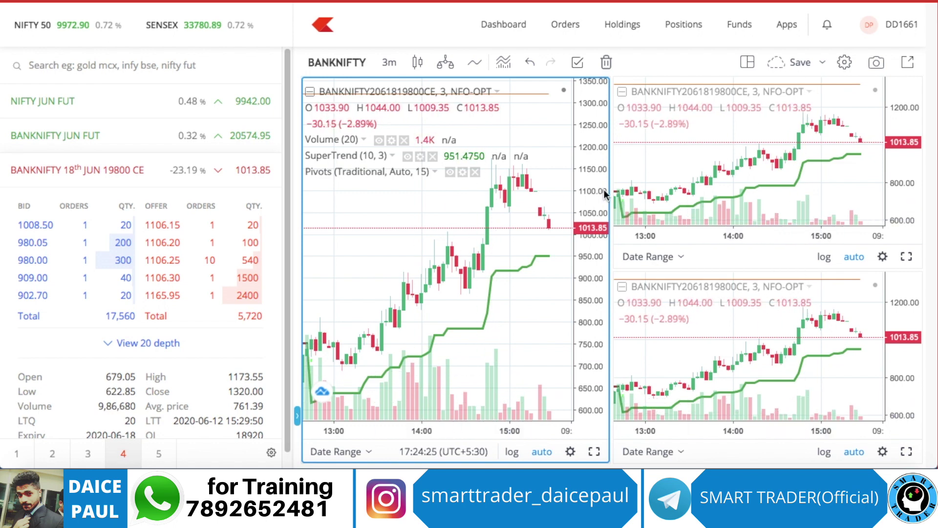
Step: Open the BANKNIFTY option chart in its own full-page view and split it into two side-by-side charts
click(905, 63)
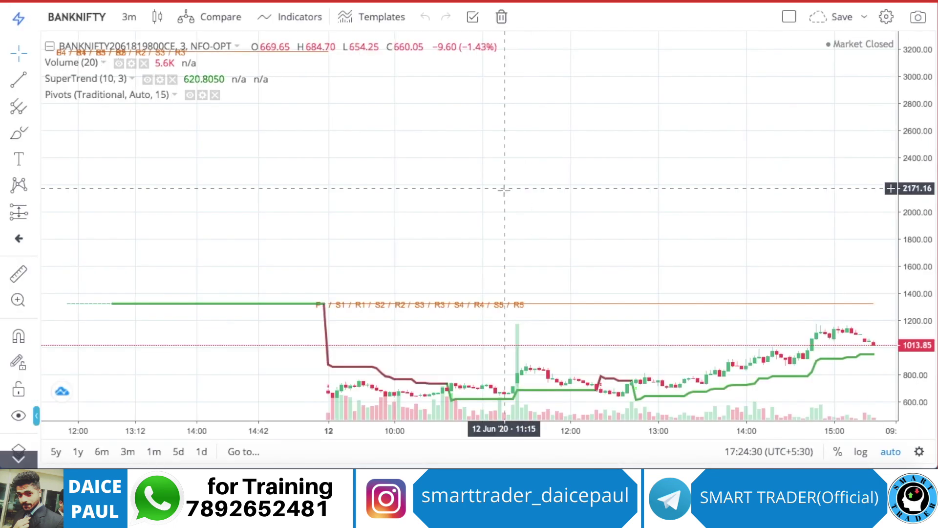
click(789, 18)
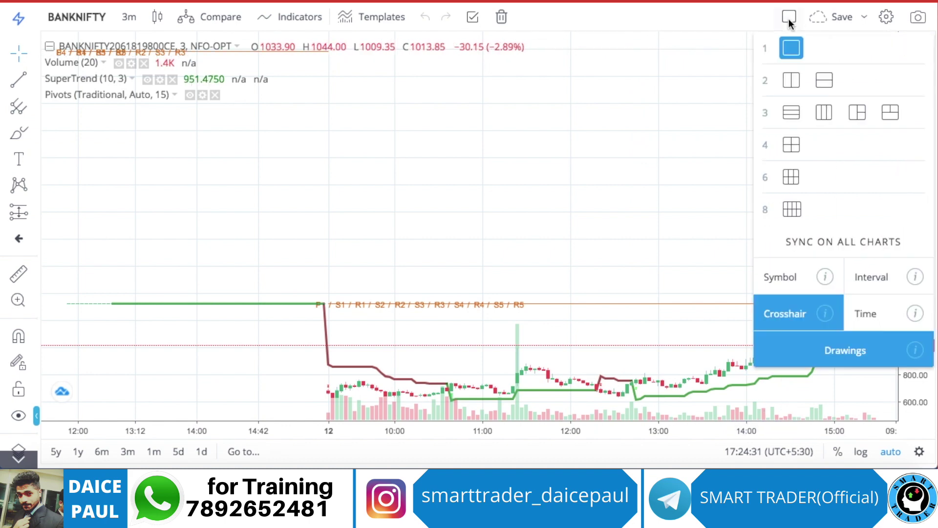
click(793, 82)
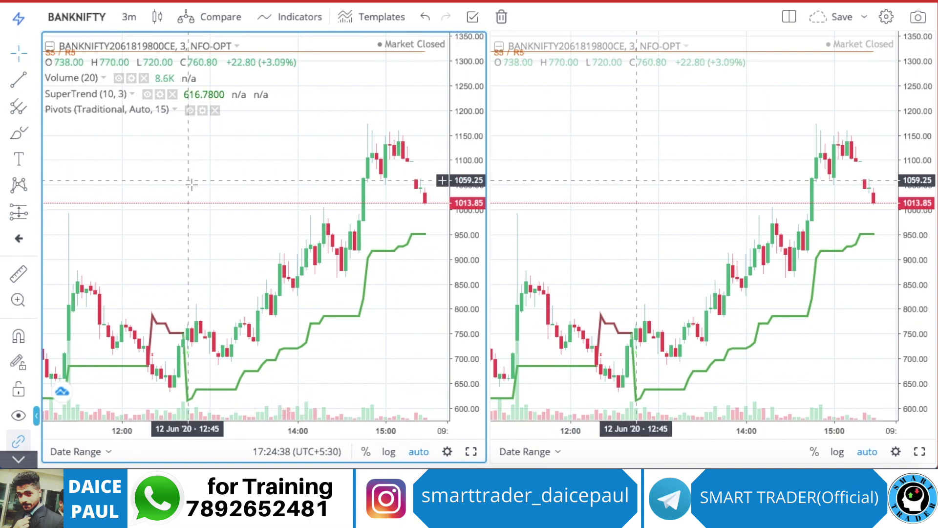
Step: Set the interval of the left-hand chart to 5 minutes
click(581, 168)
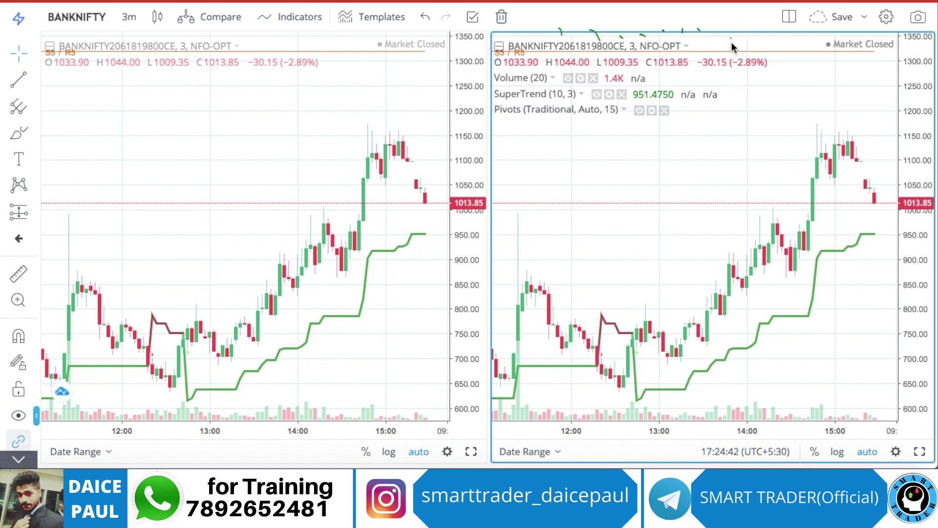
click(393, 73)
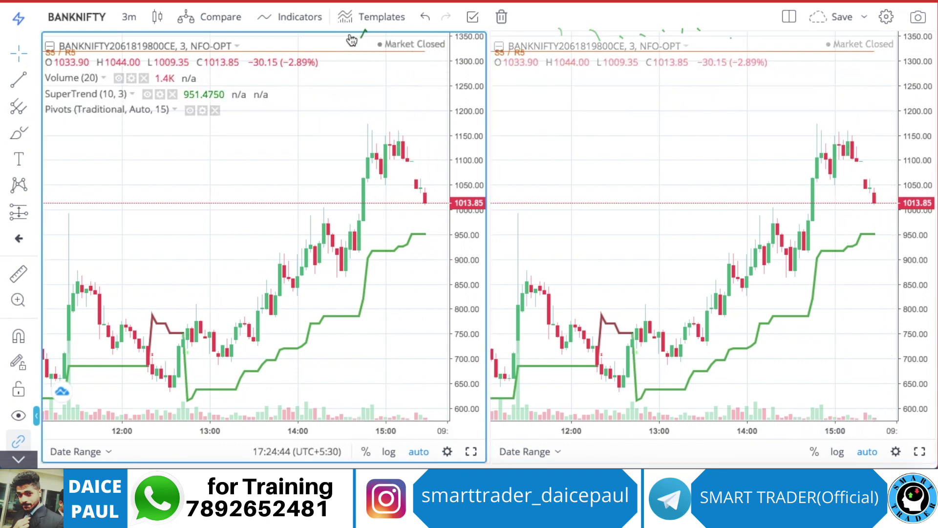
click(130, 17)
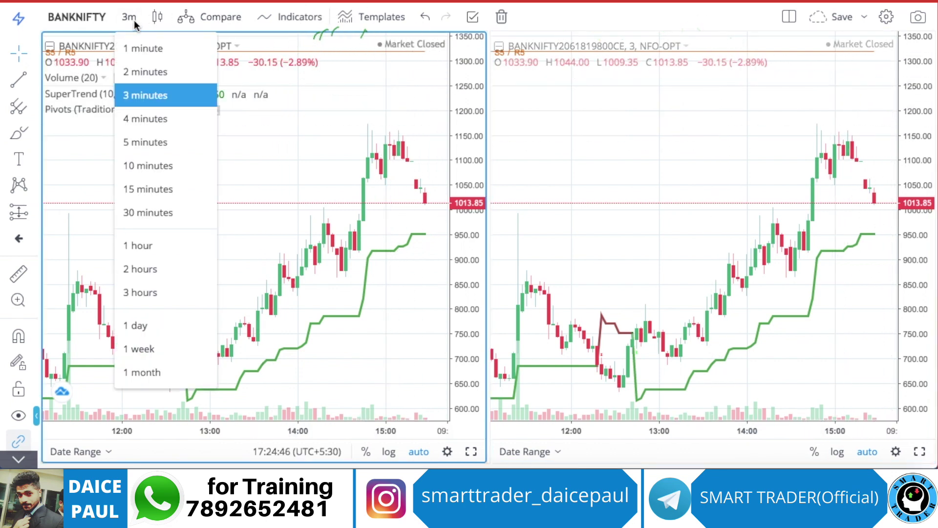
click(148, 135)
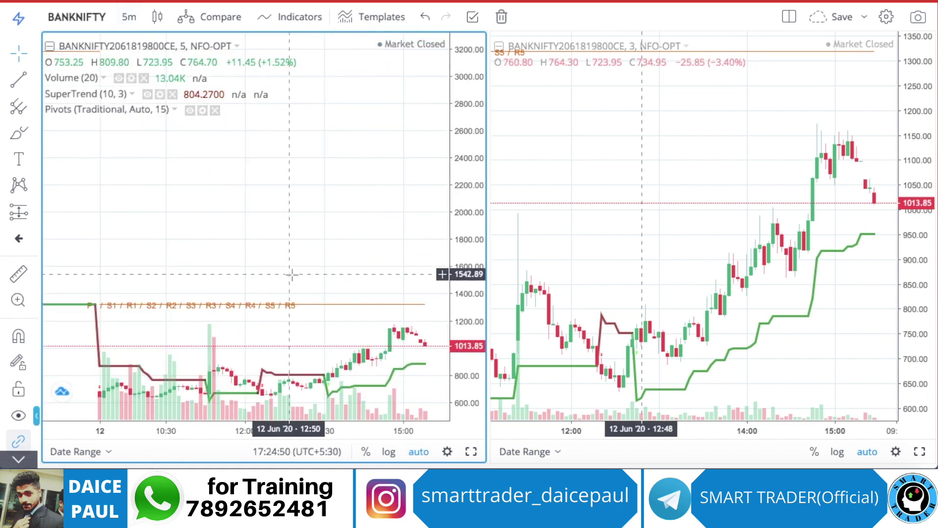
Step: Set the interval of the right-hand chart to 30 minutes
drag(293, 286, 284, 224)
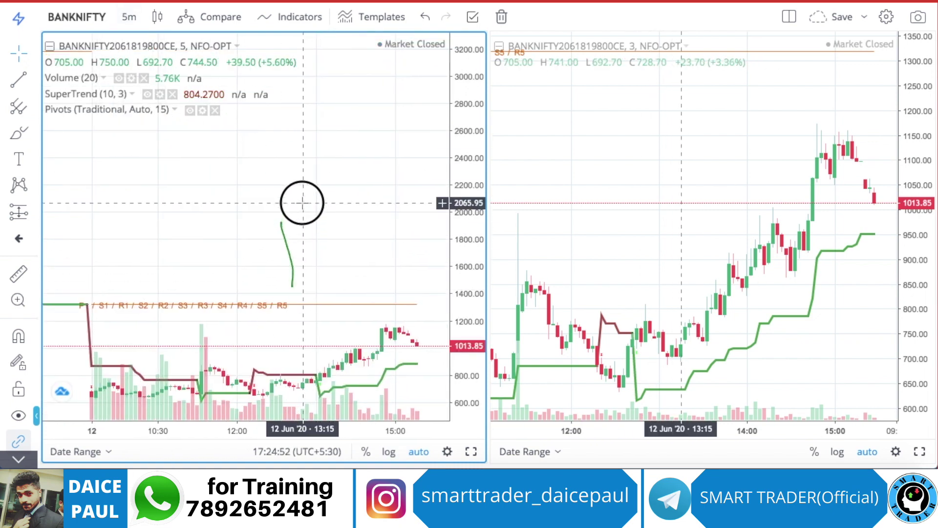
click(556, 126)
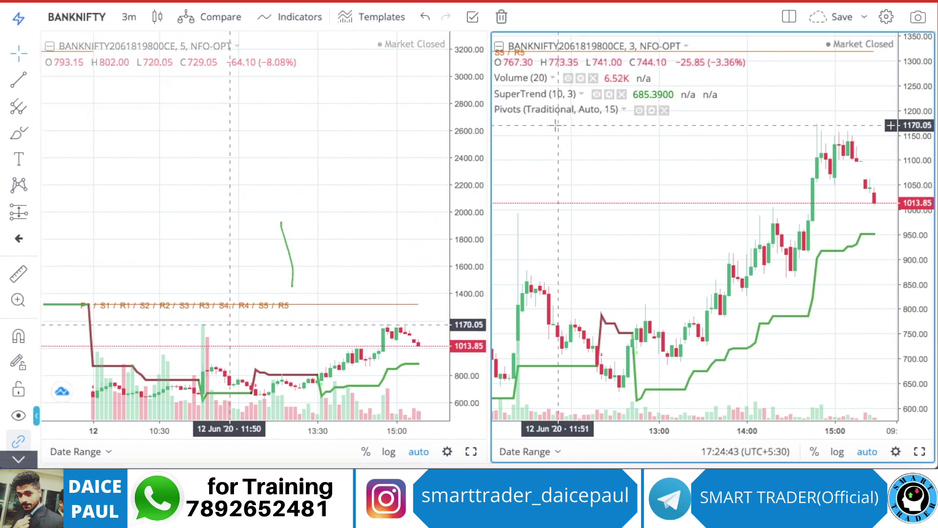
click(129, 16)
click(154, 209)
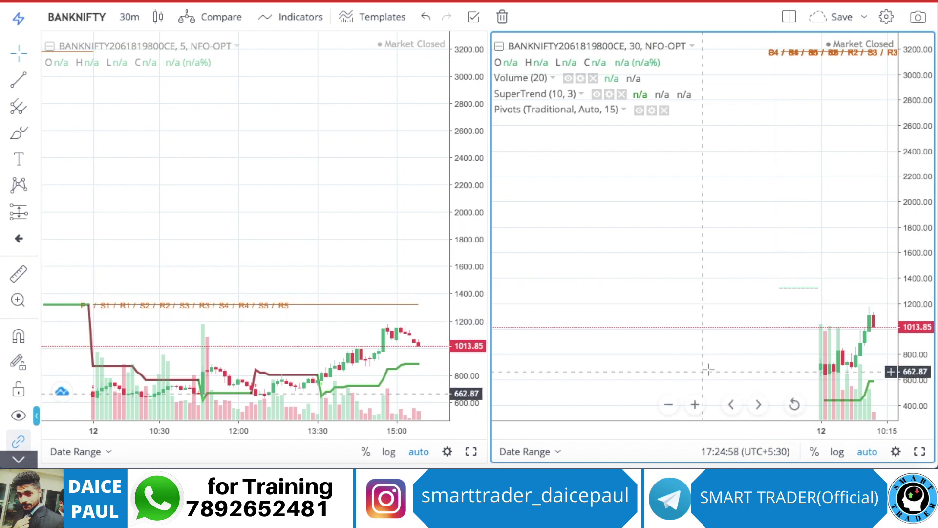
click(694, 404)
click(695, 404)
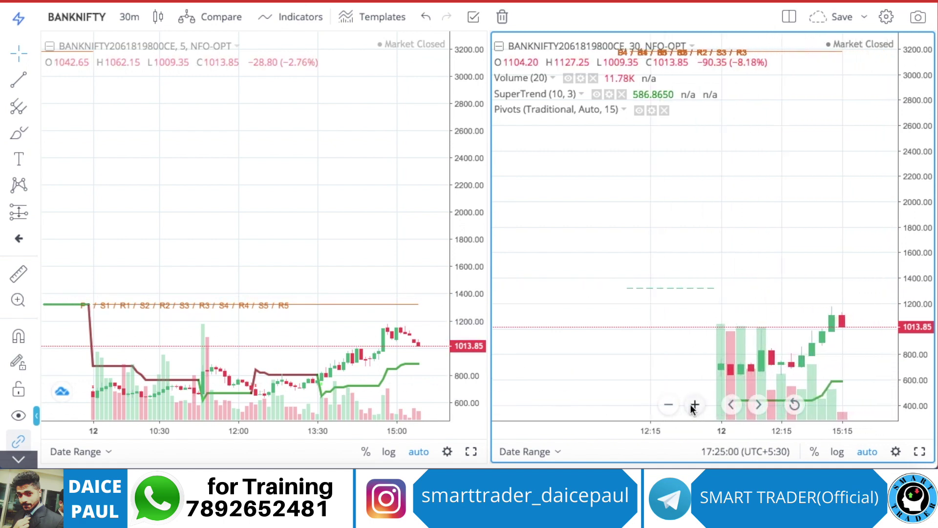
click(695, 405)
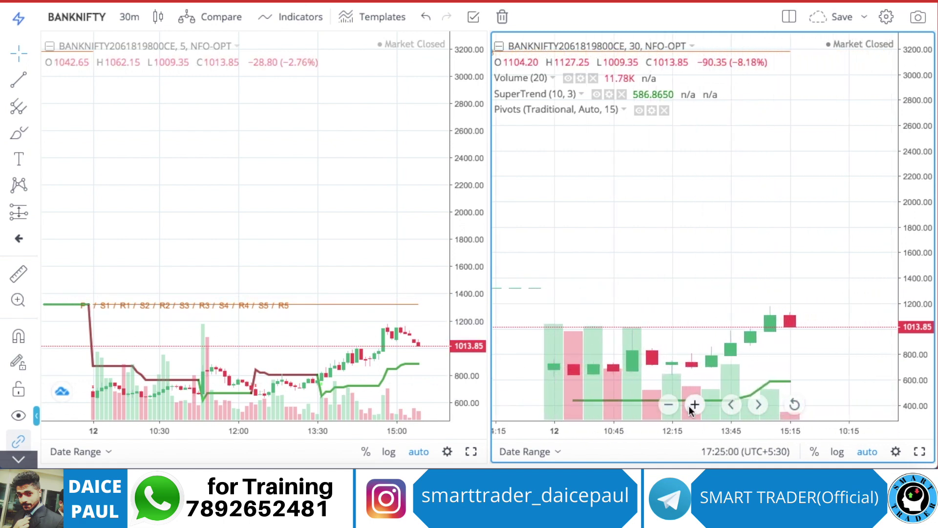
Step: Change the layout to three charts, with one tall chart beside two stacked ones
click(788, 17)
click(857, 114)
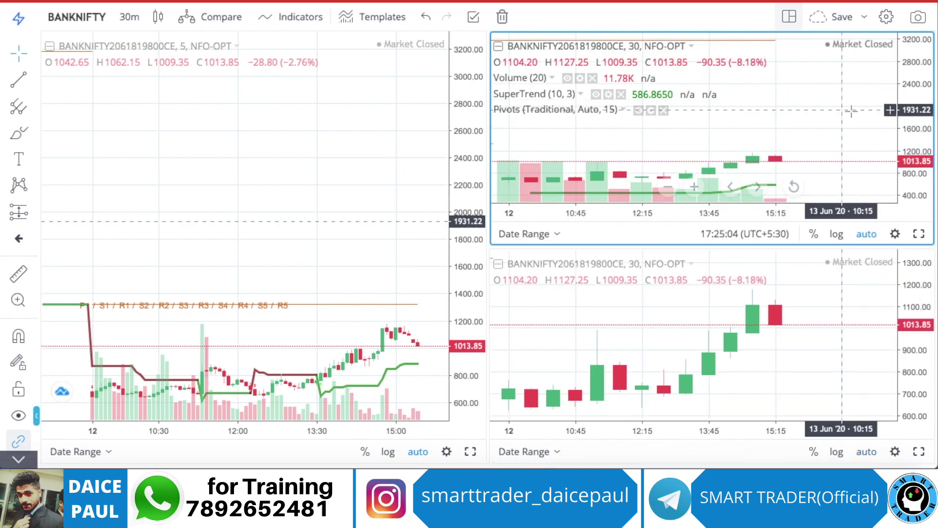
mouse_move(236, 262)
mouse_down()
mouse_move(195, 272)
mouse_move(186, 332)
mouse_up()
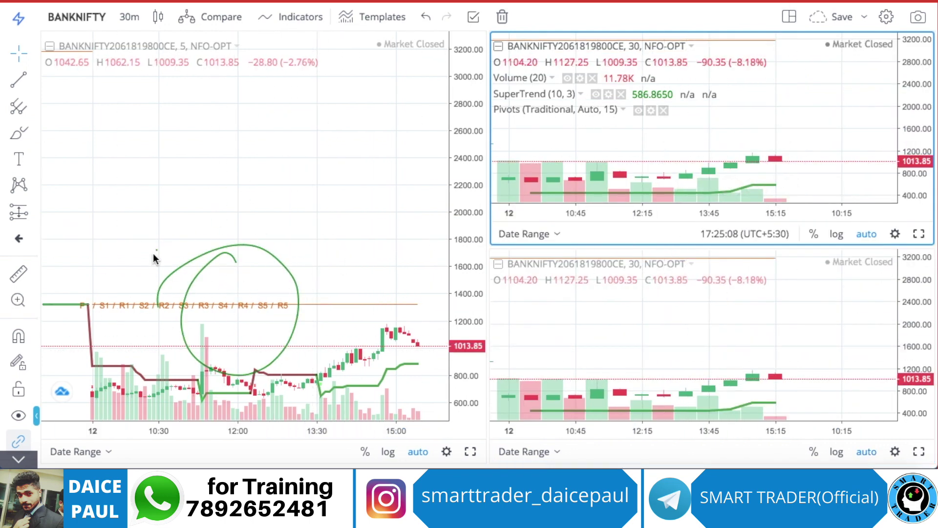
click(120, 125)
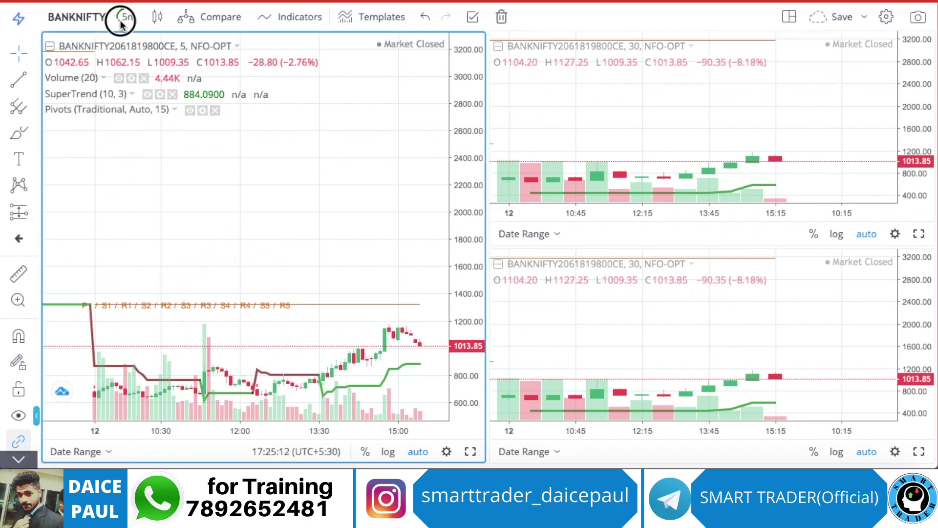
click(562, 100)
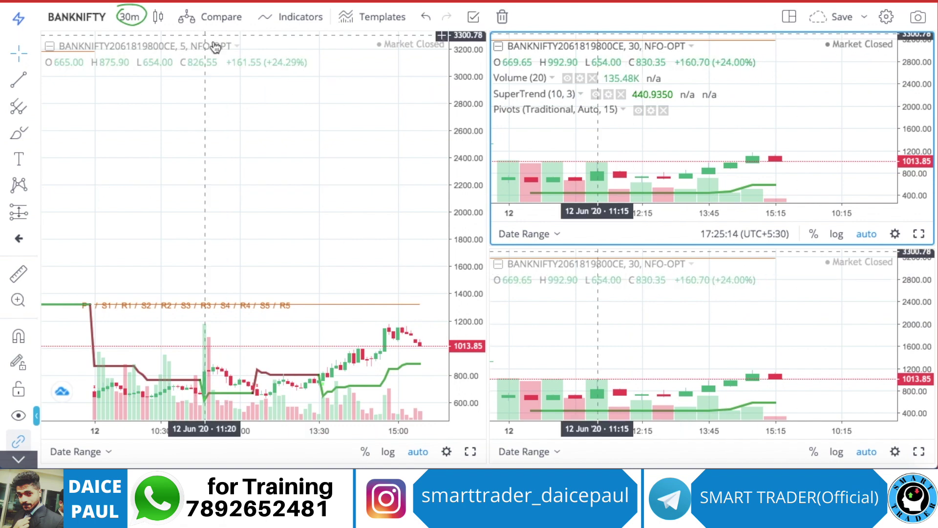
Step: Set the interval of the lower right-hand chart to 1 day
click(551, 342)
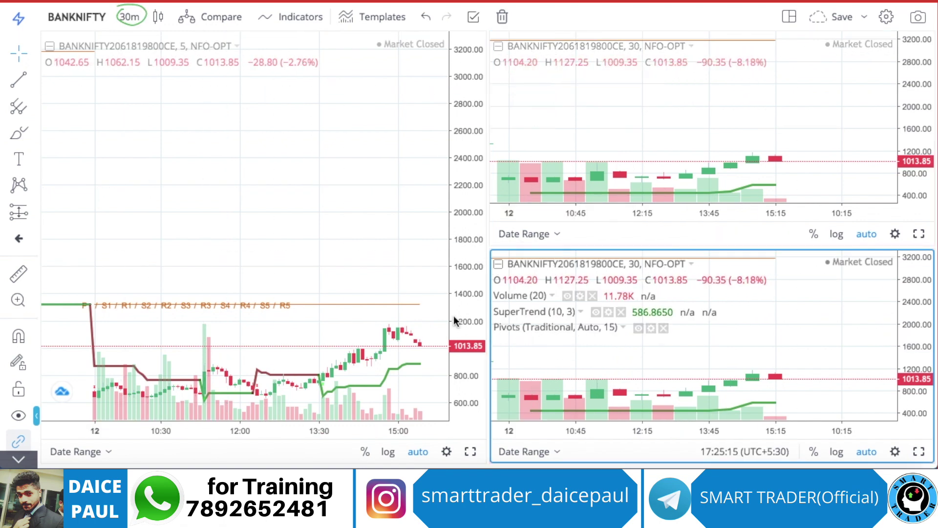
click(129, 18)
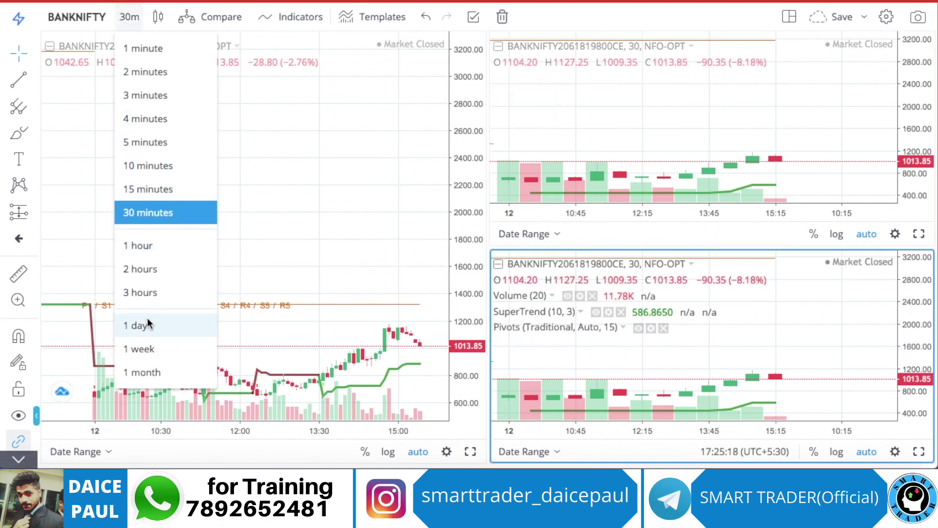
click(147, 326)
drag(182, 267, 216, 232)
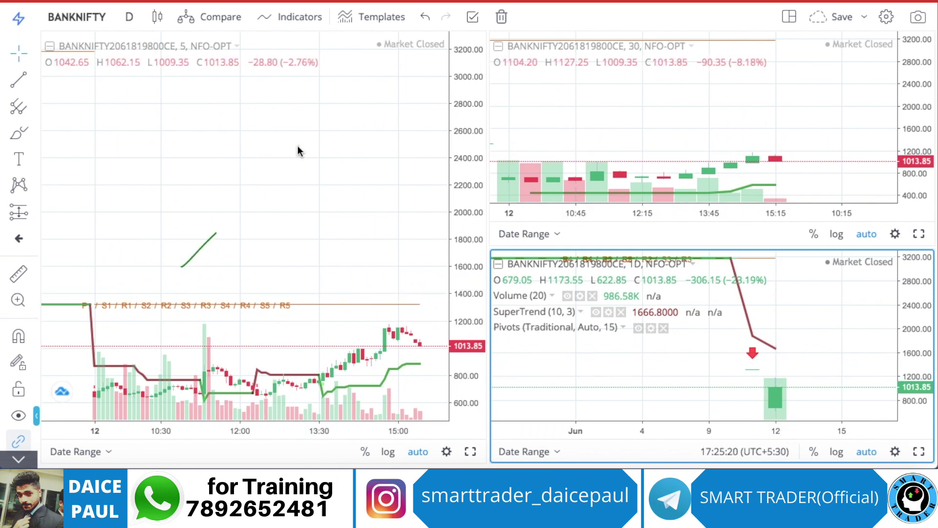
drag(633, 129, 664, 114)
drag(582, 347, 640, 325)
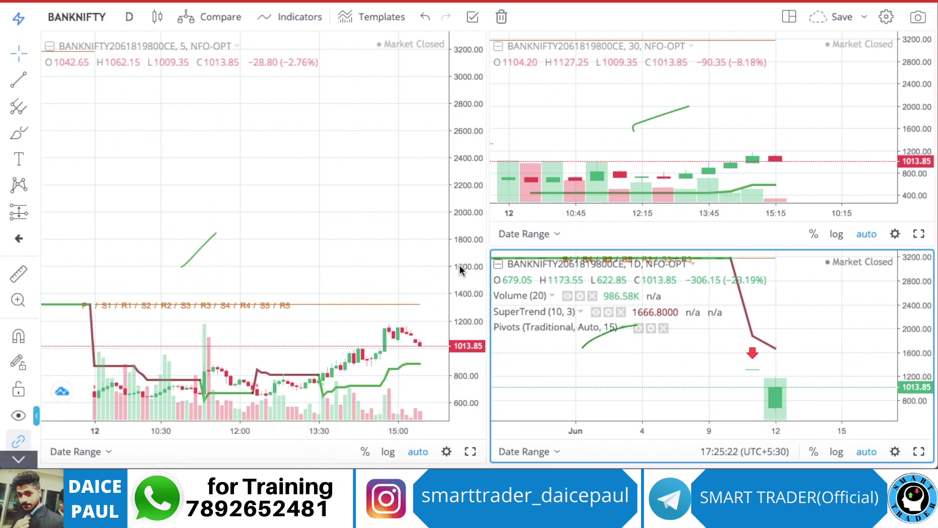
Step: Change the symbol of the tall left-hand chart to the NSE stock INFRATEL
click(180, 172)
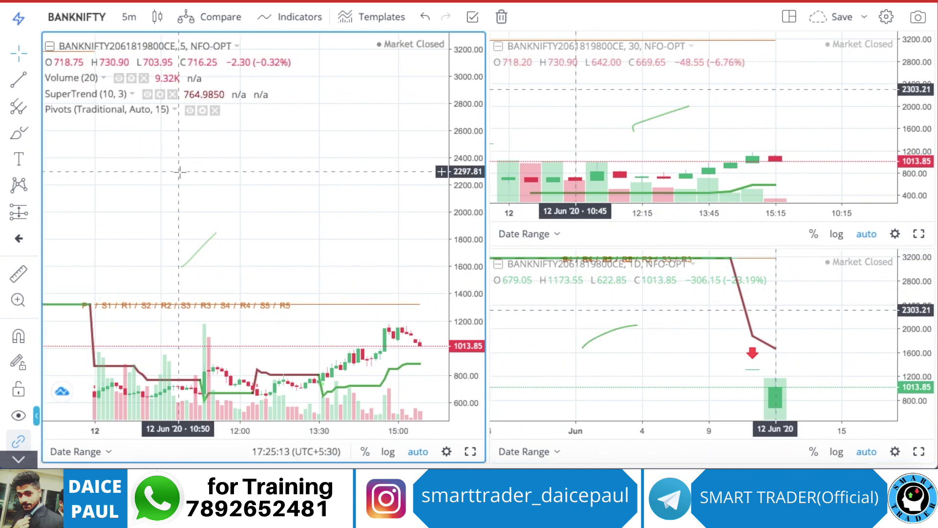
right_click(91, 51)
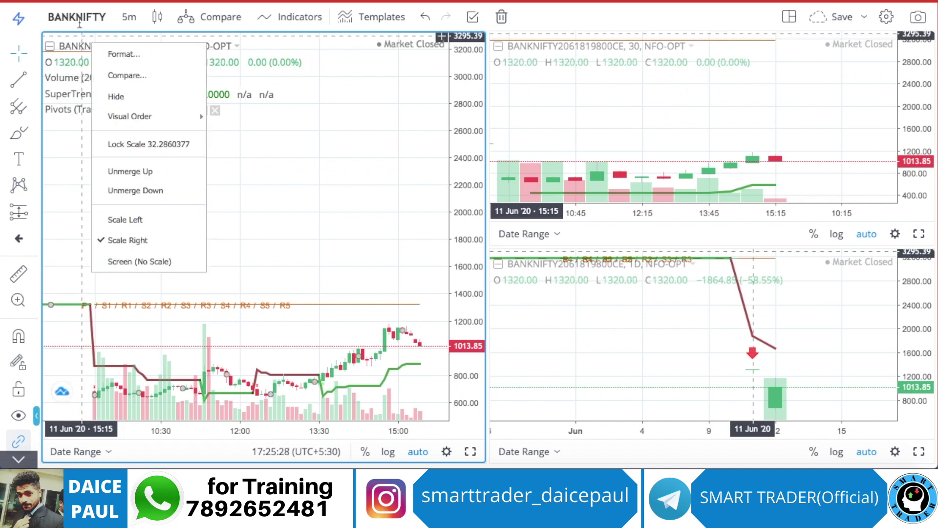
click(86, 14)
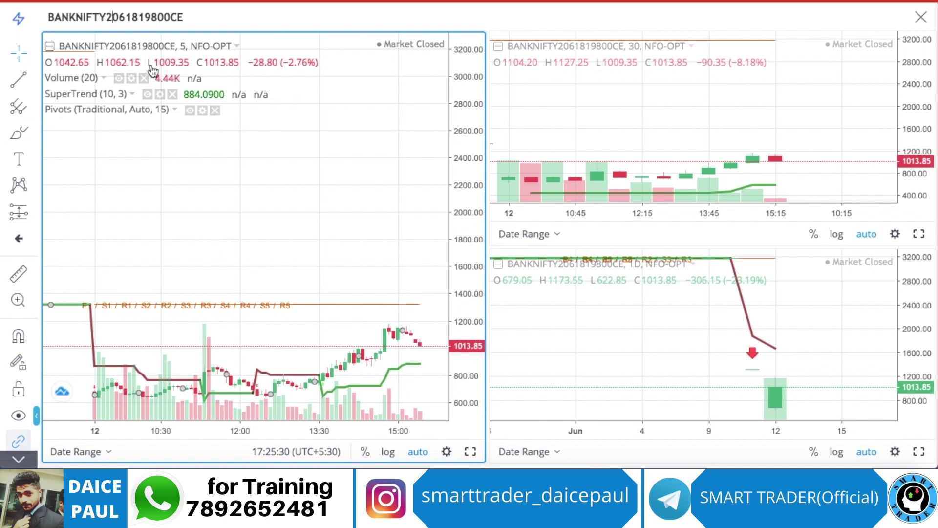
drag(184, 16, 44, 15)
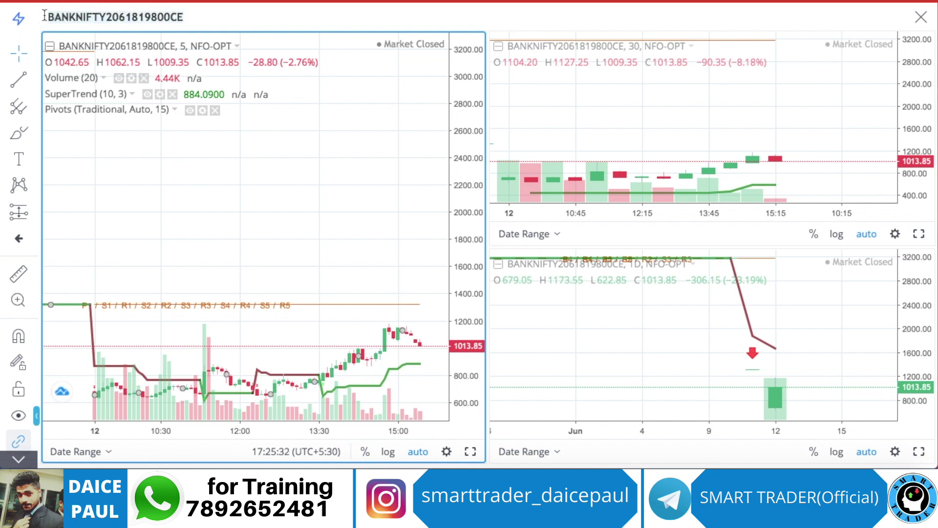
text(INFRA)
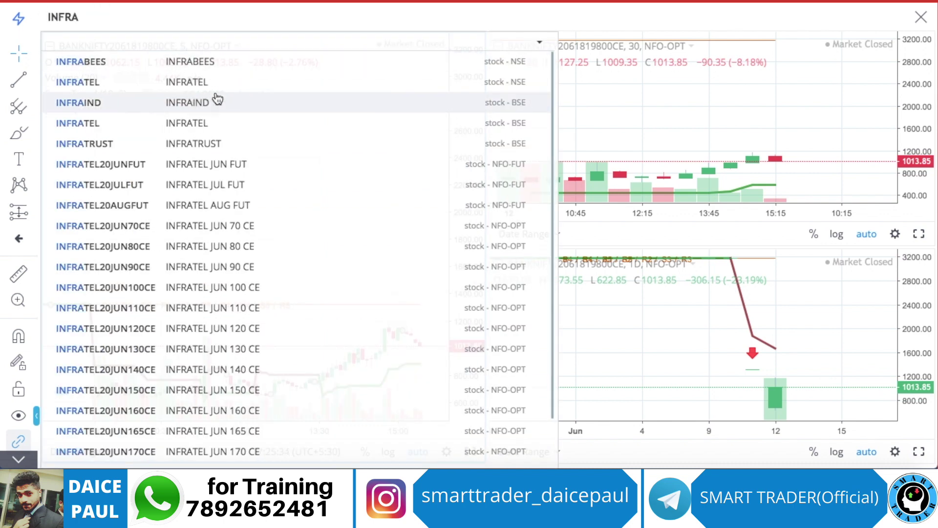
click(234, 82)
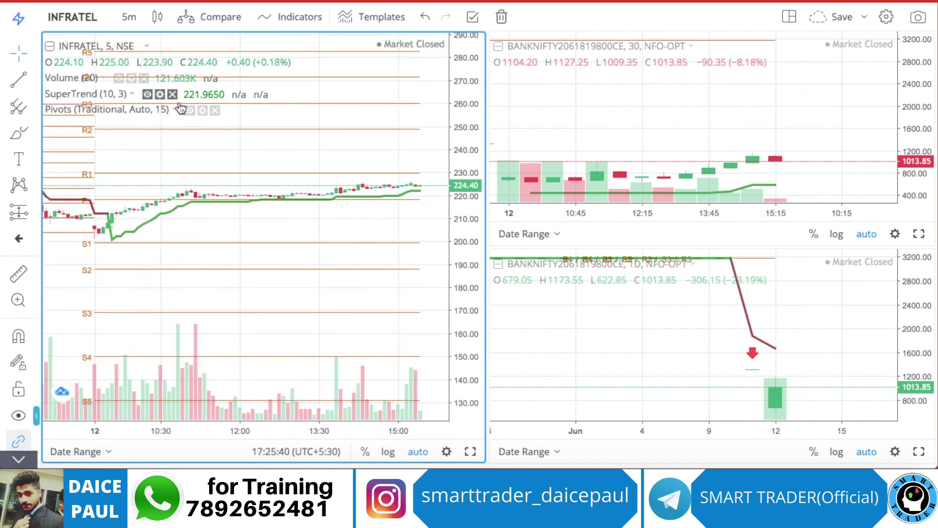
Step: Remove the Volume, SuperTrend and Pivots indicators from the INFRATEL chart
click(144, 79)
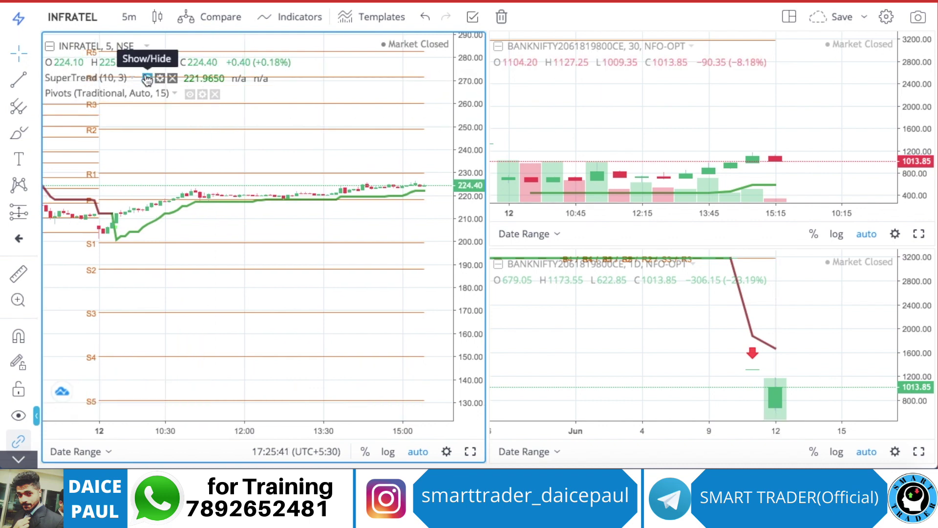
click(172, 78)
click(216, 77)
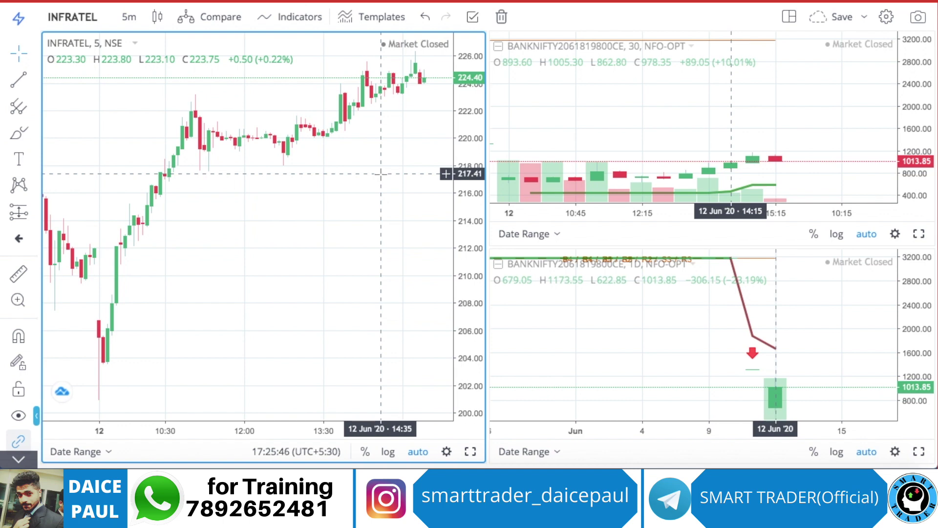
Step: Change the symbol of the upper right-hand chart to the NIFTY June future, NIFTY20JUNFUT
click(605, 119)
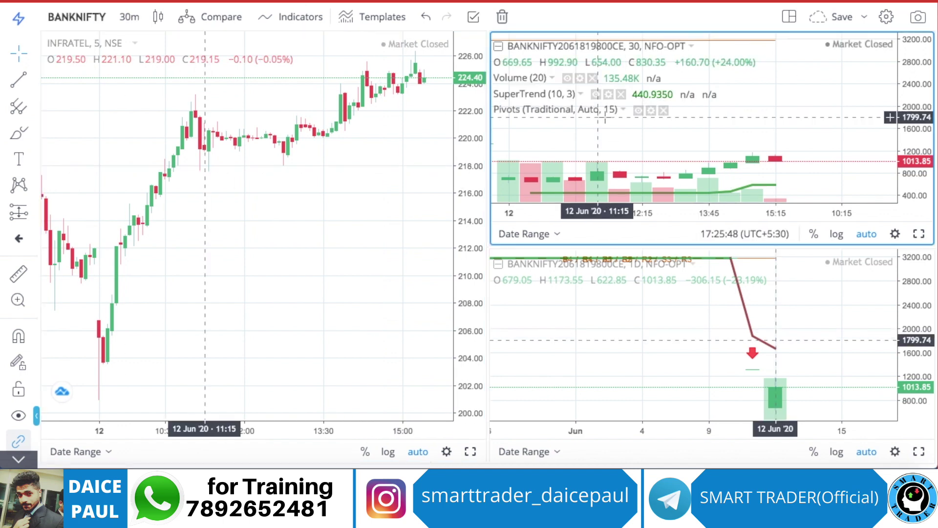
click(107, 8)
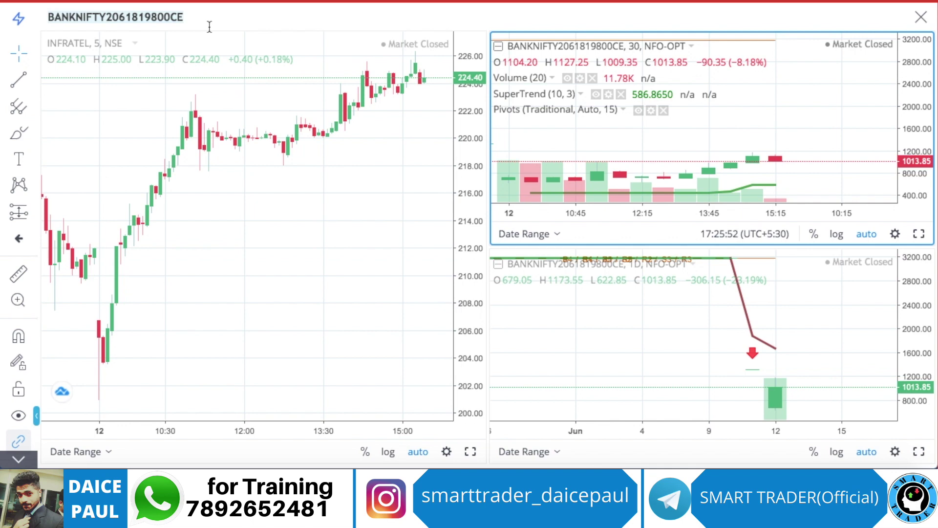
text(NIFTY)
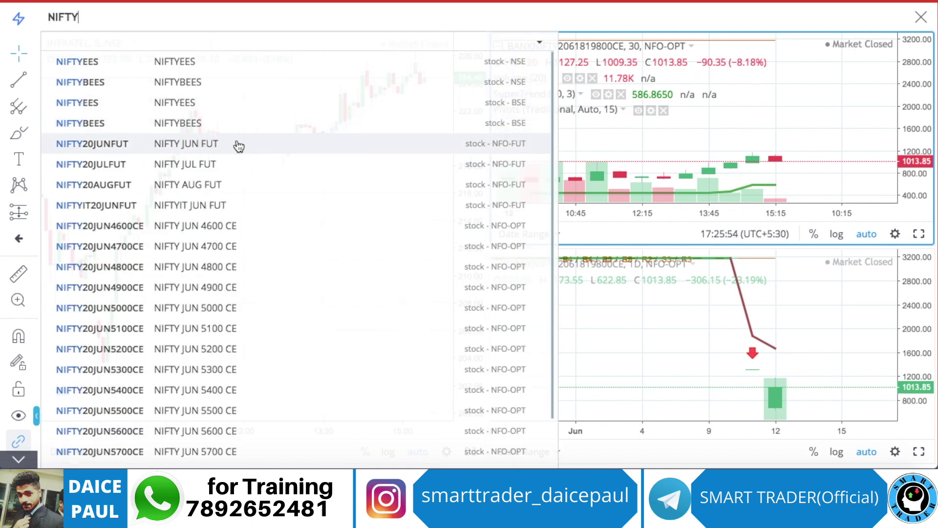
click(239, 146)
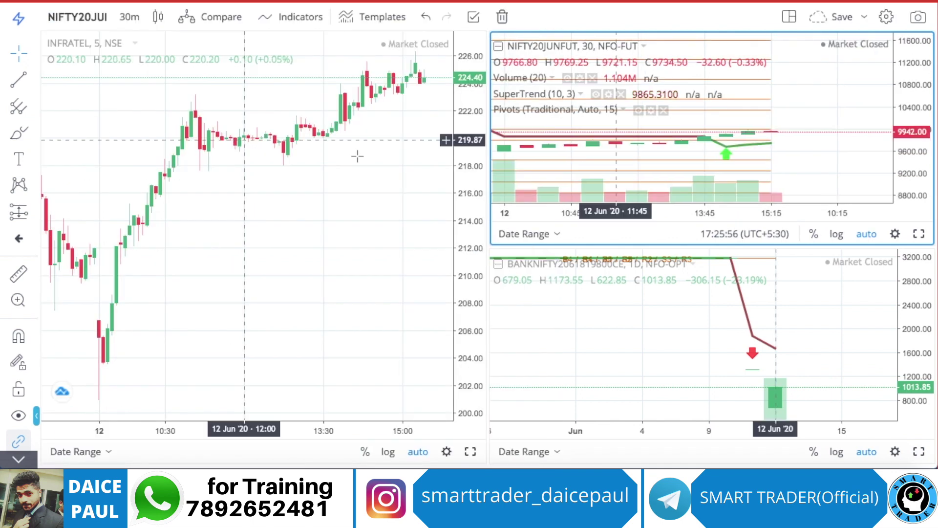
Step: Remove the Volume, Pivots and SuperTrend indicators from the NIFTY20JUNFUT chart
click(592, 79)
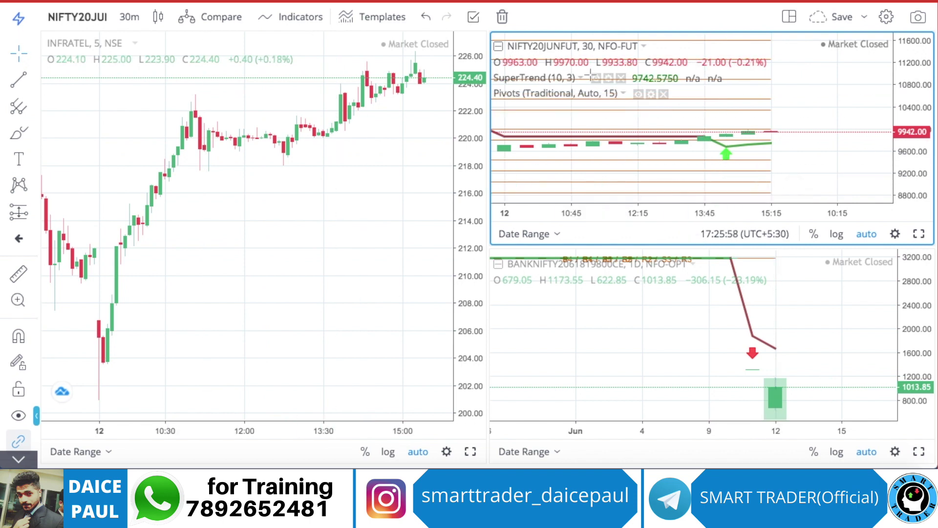
click(664, 94)
click(621, 79)
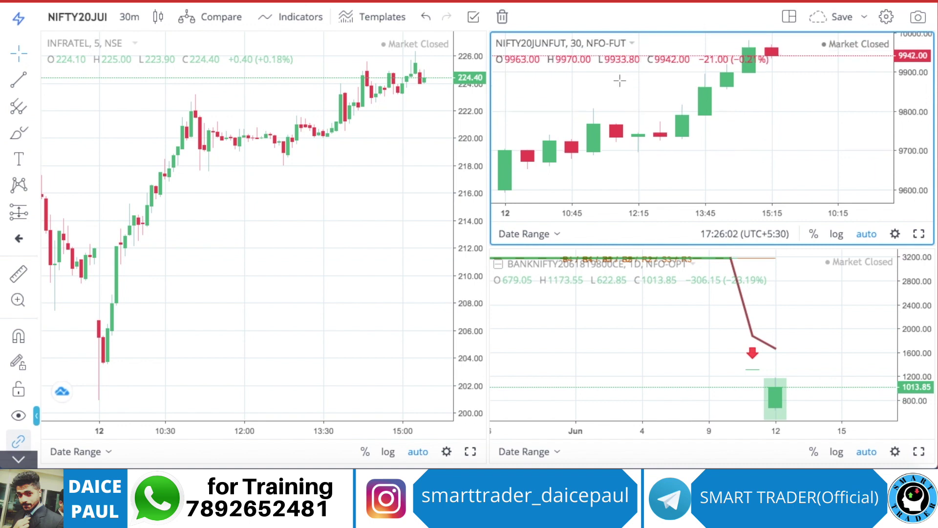
click(669, 187)
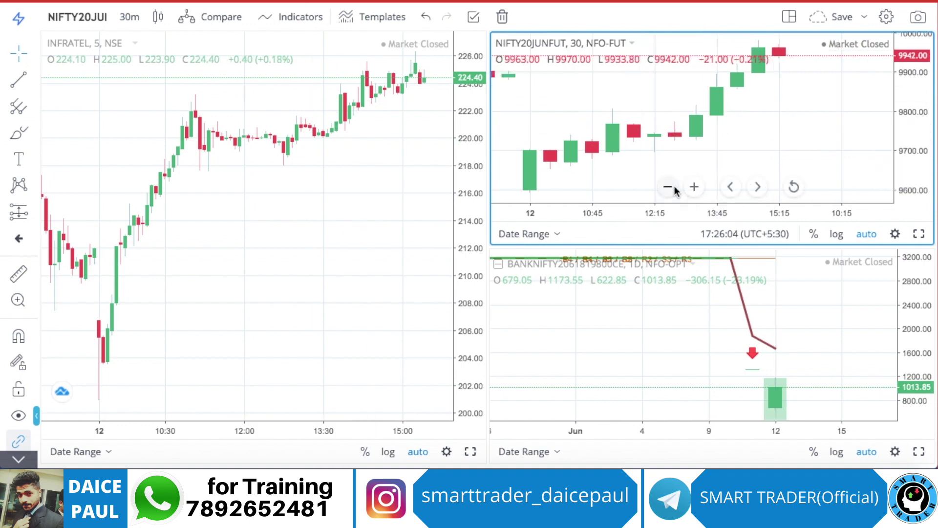
click(670, 188)
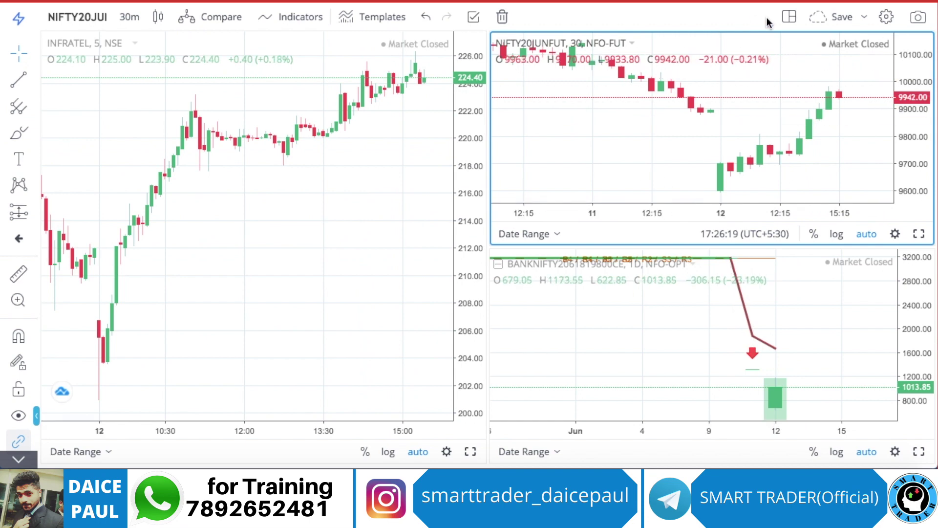
click(790, 17)
click(377, 167)
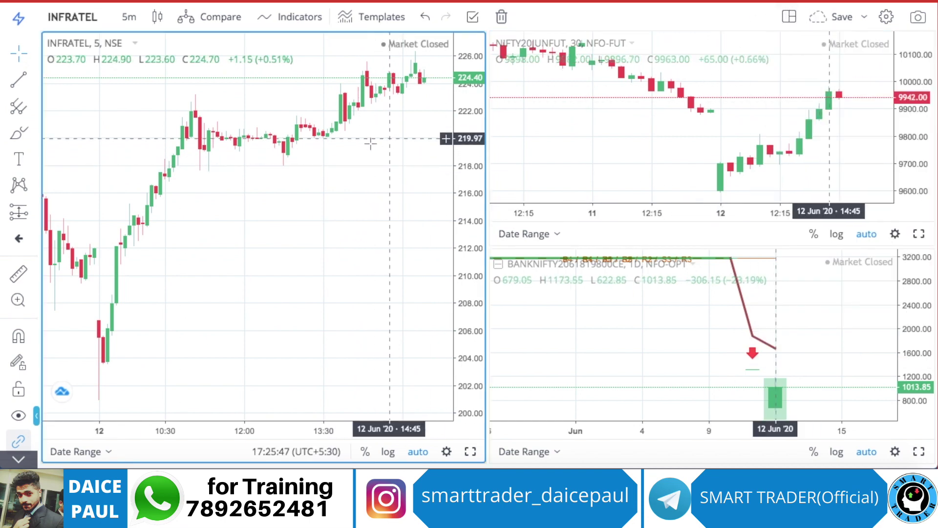
mouse_move(689, 90)
mouse_down()
mouse_move(652, 128)
mouse_move(668, 116)
mouse_up()
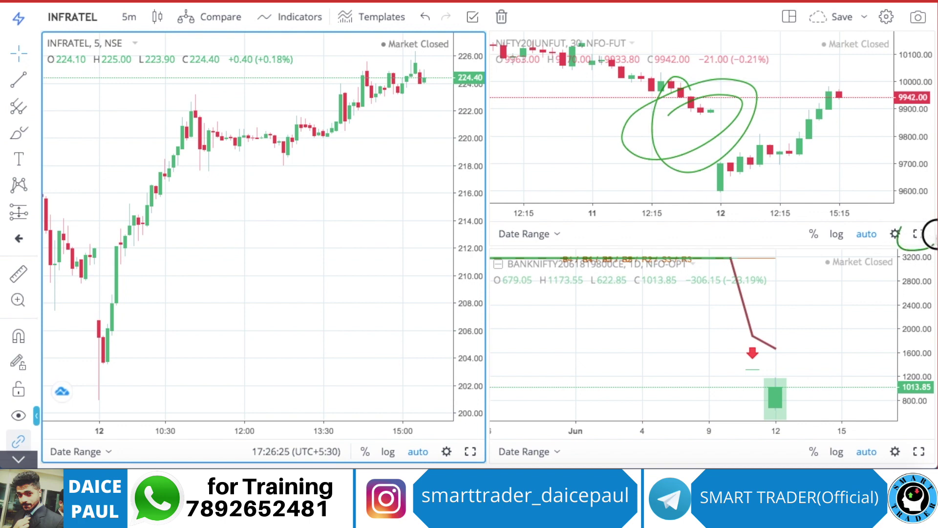
drag(931, 234, 932, 226)
mouse_move(472, 435)
mouse_down()
mouse_move(452, 441)
mouse_move(491, 440)
mouse_up()
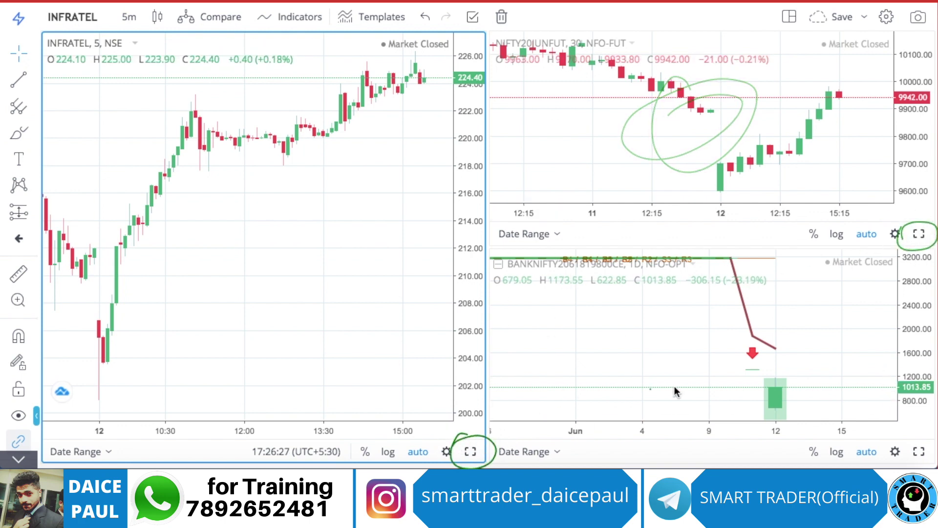
drag(900, 439, 912, 440)
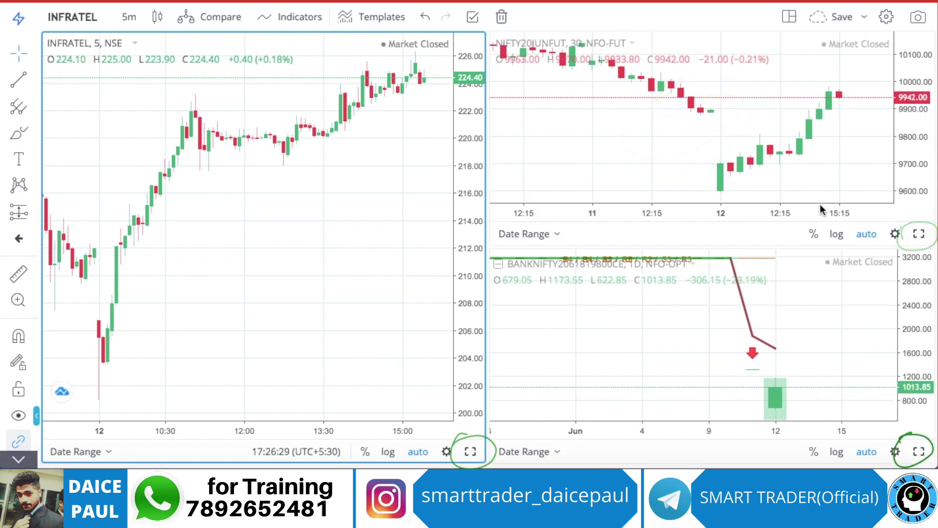
drag(921, 226, 899, 240)
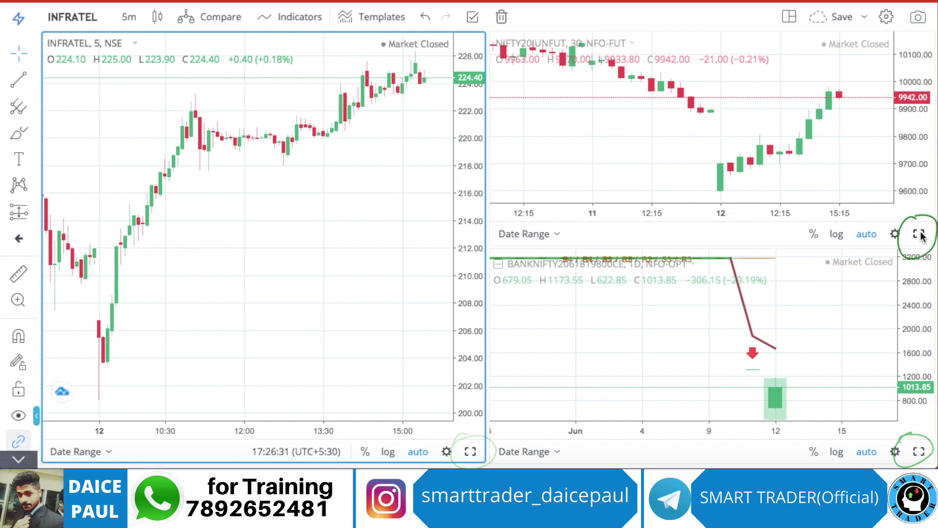
Step: Maximize the NIFTY20JUNFUT chart to view it alone, and restore the three-chart layout
click(919, 233)
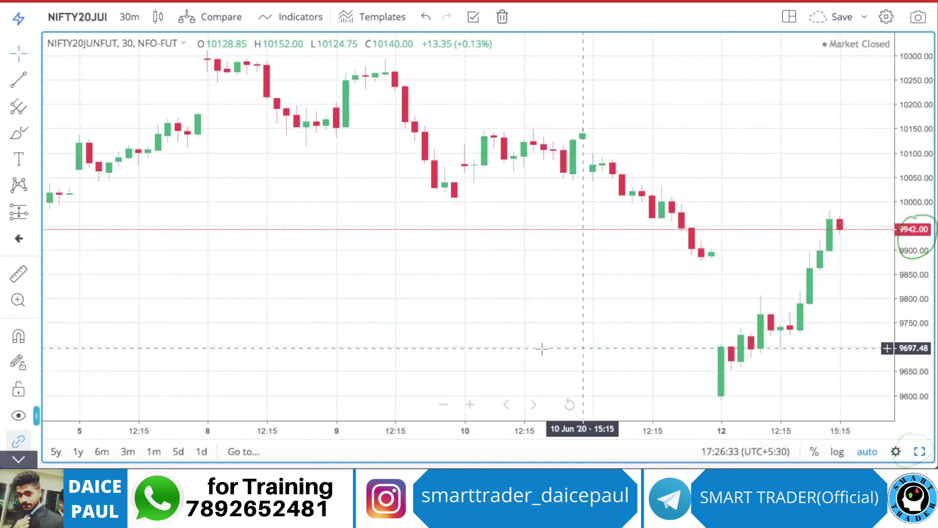
mouse_move(114, 198)
mouse_down()
mouse_move(287, 131)
mouse_move(668, 244)
mouse_move(785, 322)
mouse_up()
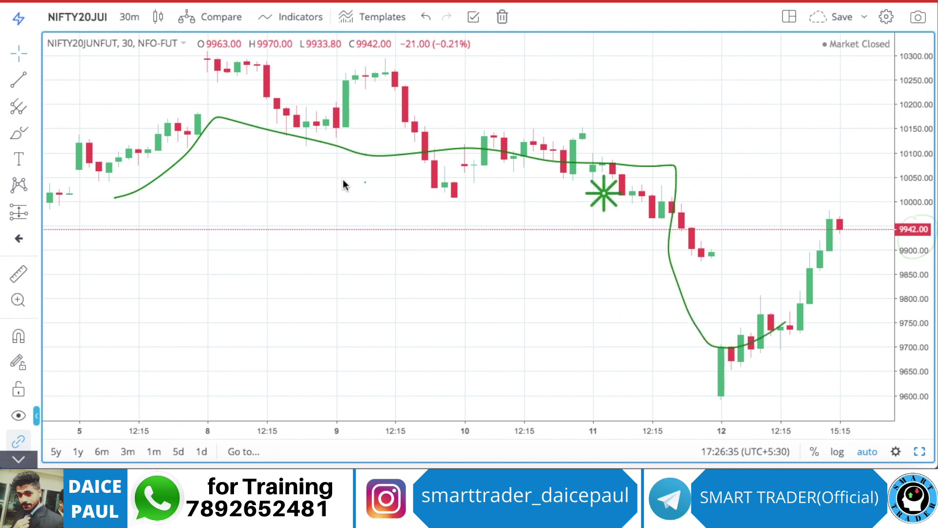
drag(112, 28, 145, 15)
drag(261, 20, 374, 13)
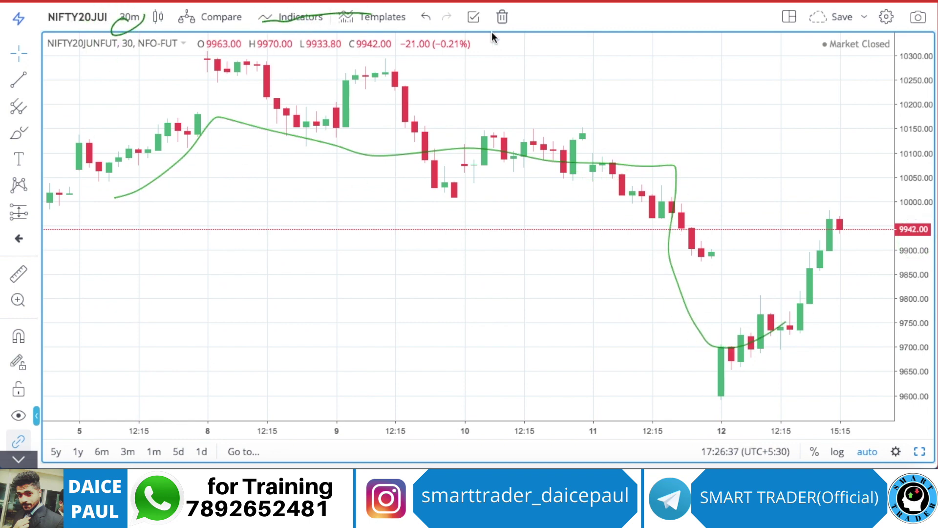
click(918, 453)
click(919, 453)
click(920, 452)
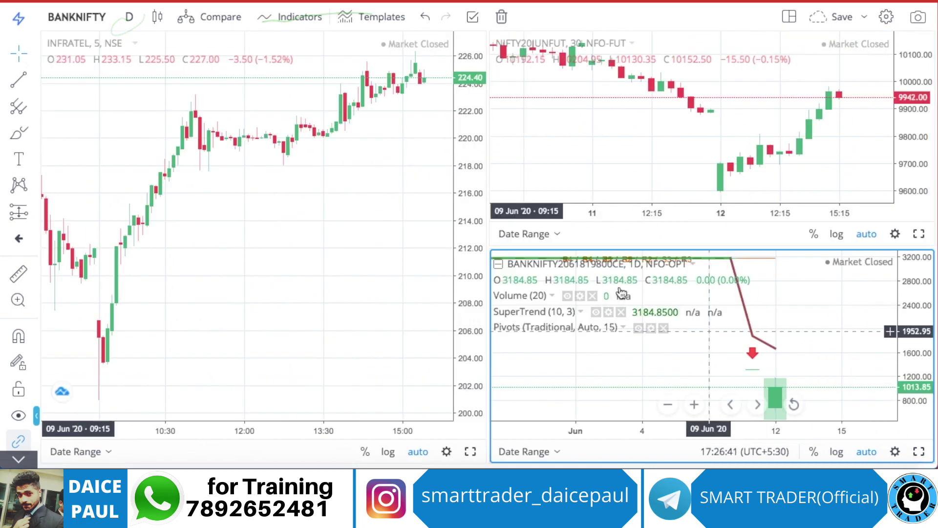
Step: Maximize the 5-minute INFRATEL chart so that it fills the whole chart area
click(398, 358)
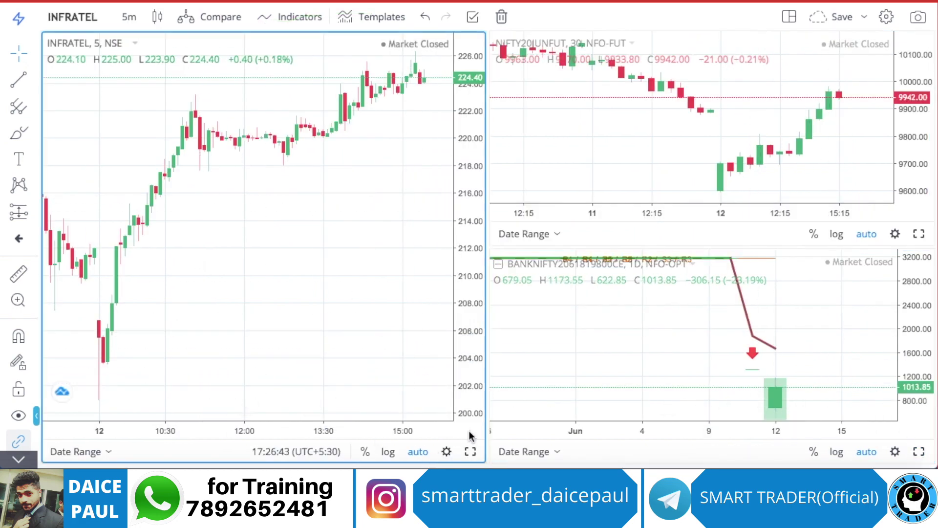
click(471, 452)
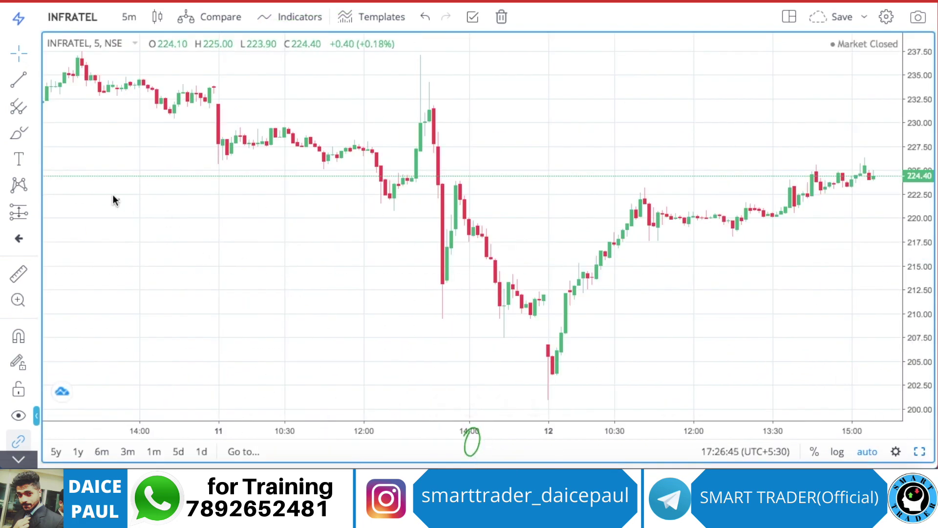
drag(89, 158, 586, 287)
drag(706, 208, 833, 185)
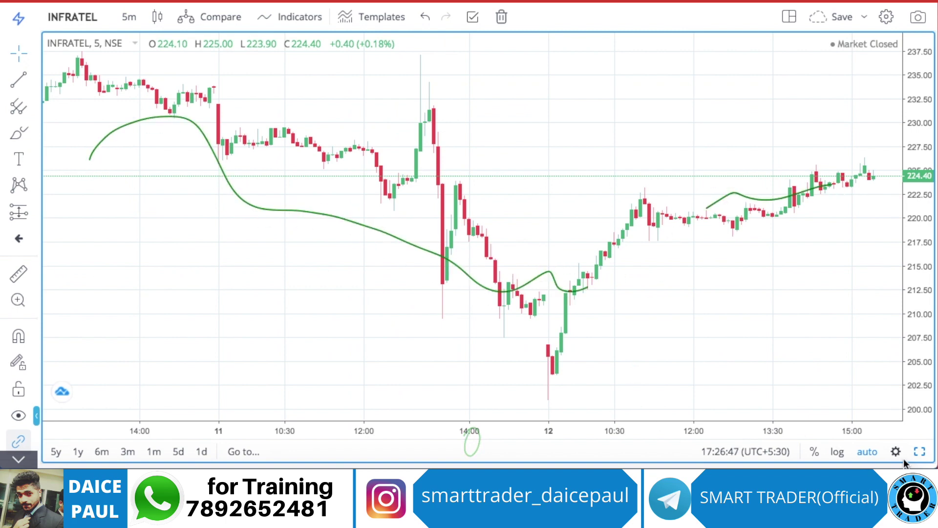
Step: Restore the three-chart layout from the maximized INFRATEL chart
click(918, 452)
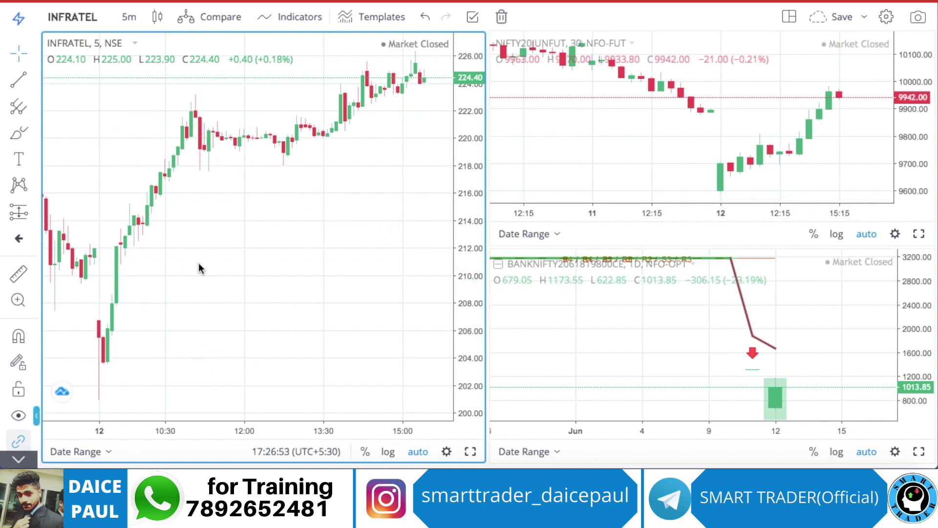
drag(173, 312, 181, 299)
mouse_move(140, 334)
mouse_down()
mouse_move(184, 244)
mouse_move(437, 106)
mouse_up()
mouse_move(532, 75)
mouse_down()
mouse_move(712, 195)
mouse_move(907, 115)
mouse_up()
mouse_move(127, 348)
mouse_down()
mouse_move(222, 186)
mouse_move(450, 74)
mouse_up()
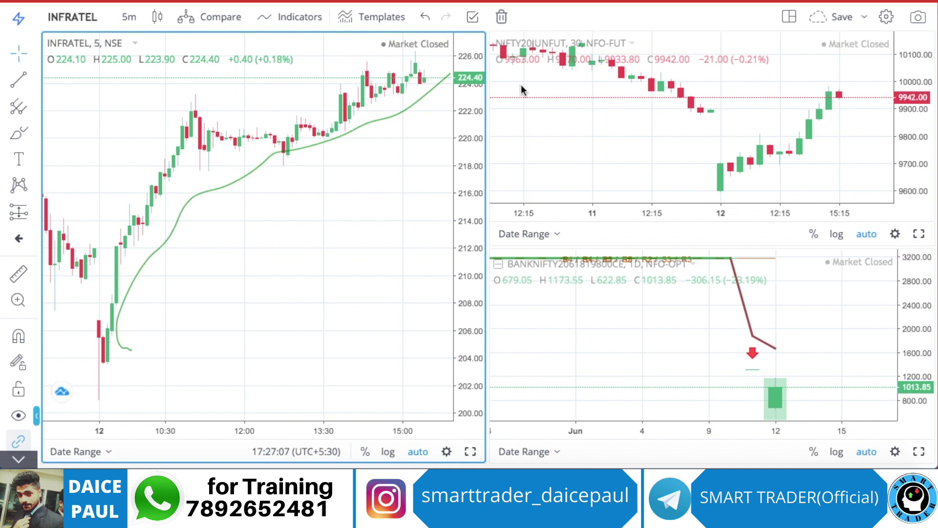
mouse_move(209, 216)
mouse_down()
mouse_move(209, 268)
mouse_move(221, 254)
mouse_up()
drag(296, 195, 306, 228)
mouse_move(383, 221)
mouse_down()
mouse_move(450, 185)
mouse_move(362, 228)
mouse_up()
drag(247, 288, 250, 311)
mouse_move(250, 293)
mouse_down()
mouse_move(259, 270)
mouse_move(262, 304)
mouse_up()
mouse_move(310, 259)
mouse_down()
mouse_move(352, 241)
mouse_move(328, 281)
mouse_up()
mouse_move(407, 227)
mouse_down()
mouse_move(404, 241)
mouse_move(410, 222)
mouse_up()
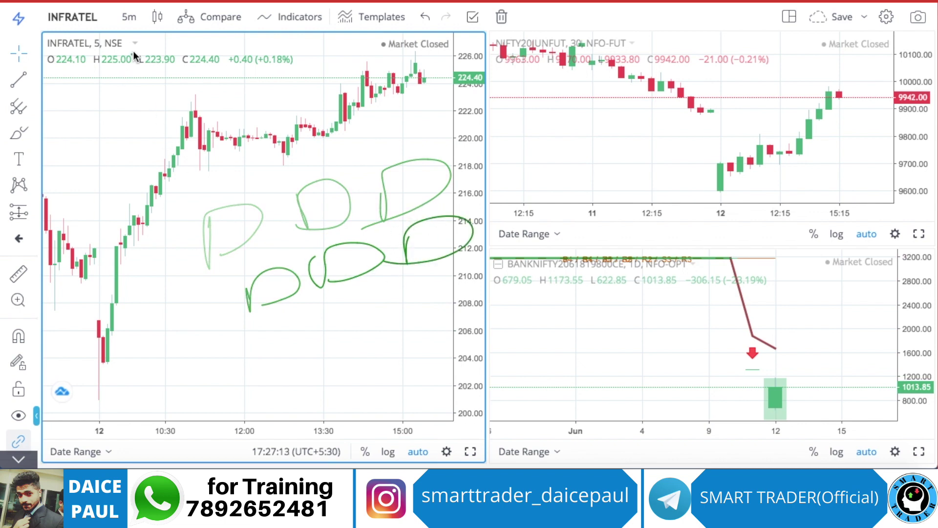
mouse_move(334, 34)
mouse_down()
mouse_move(497, 297)
mouse_move(234, 423)
mouse_move(176, 154)
mouse_up()
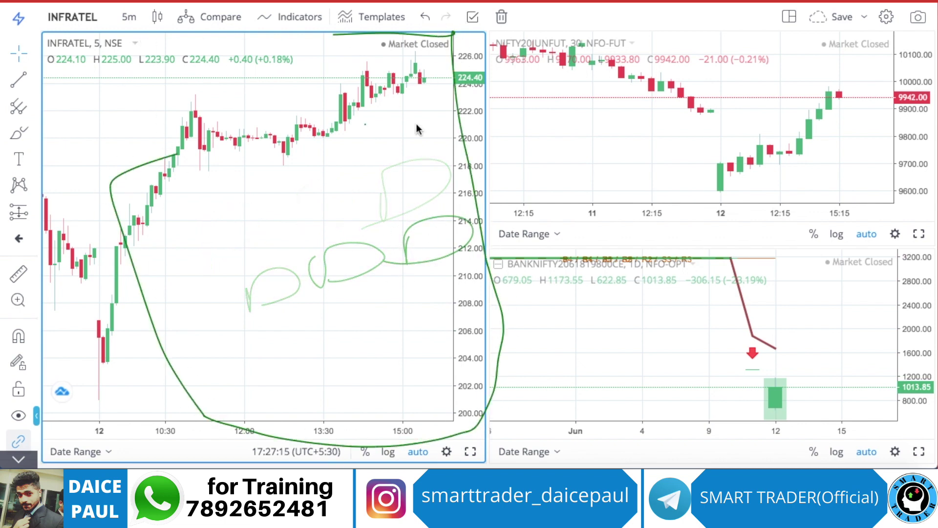
mouse_move(487, 116)
mouse_down()
mouse_move(796, 176)
mouse_move(498, 190)
mouse_up()
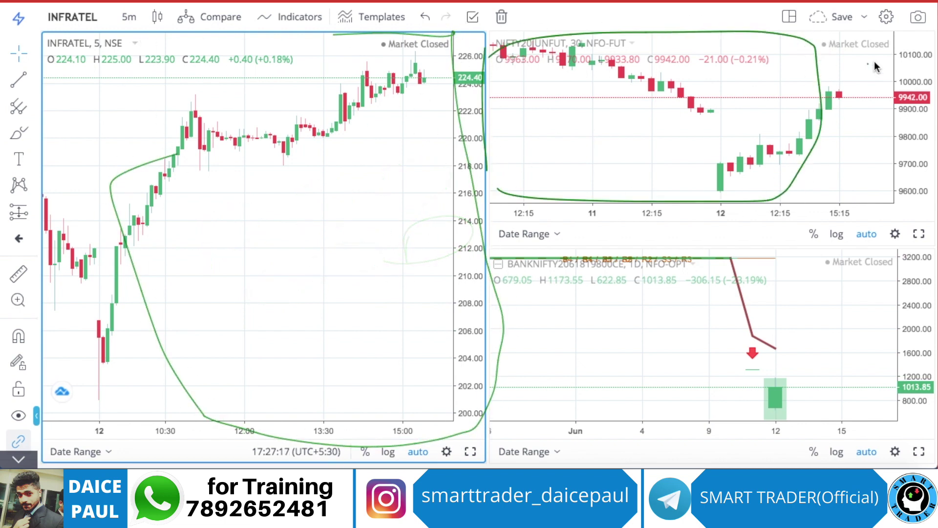
Step: Switch the chart layout to the six-chart grid
click(788, 17)
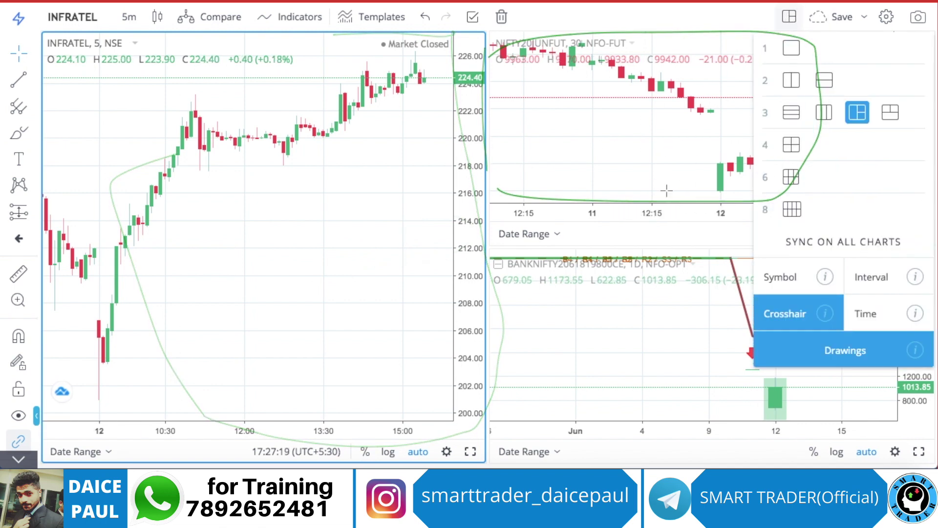
click(790, 177)
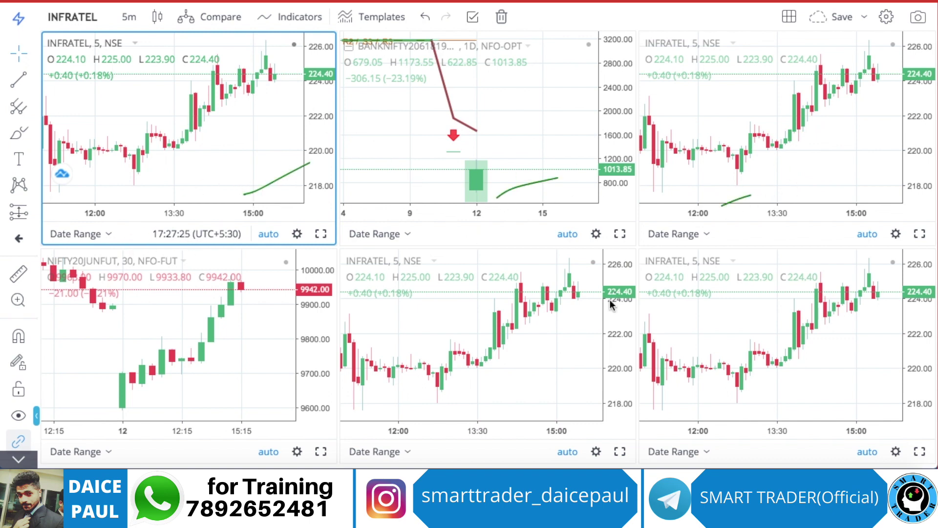
Step: Select the NIFTY20JUNFUT and BANKNIFTY option charts in turn within the six-chart grid
click(203, 352)
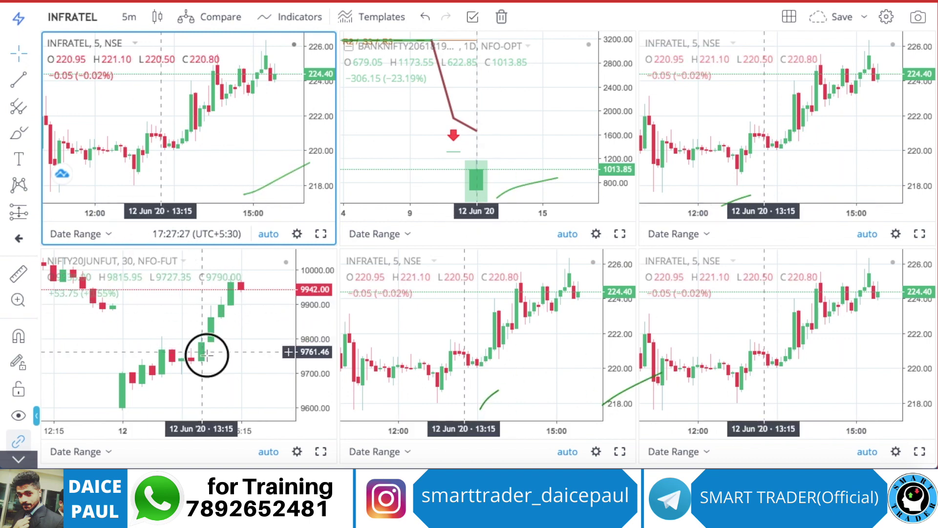
click(347, 188)
click(430, 310)
click(372, 147)
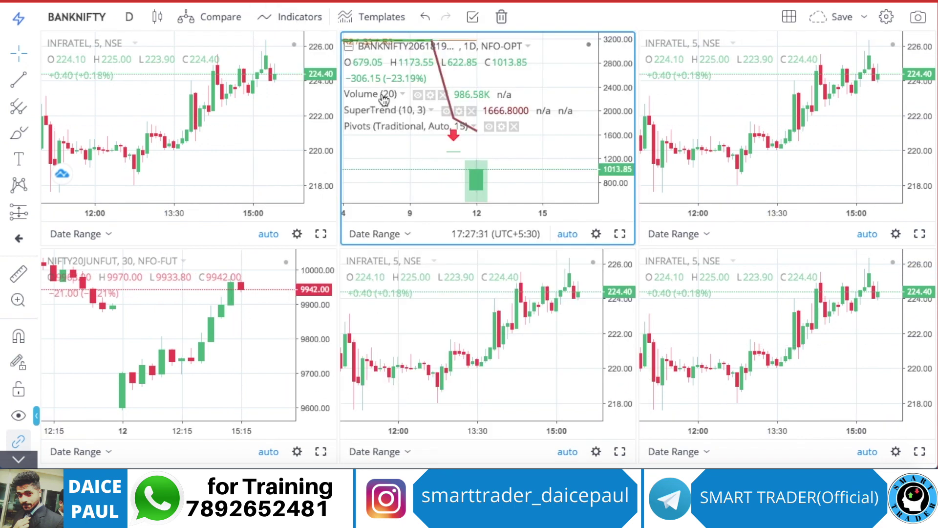
right_click(315, 218)
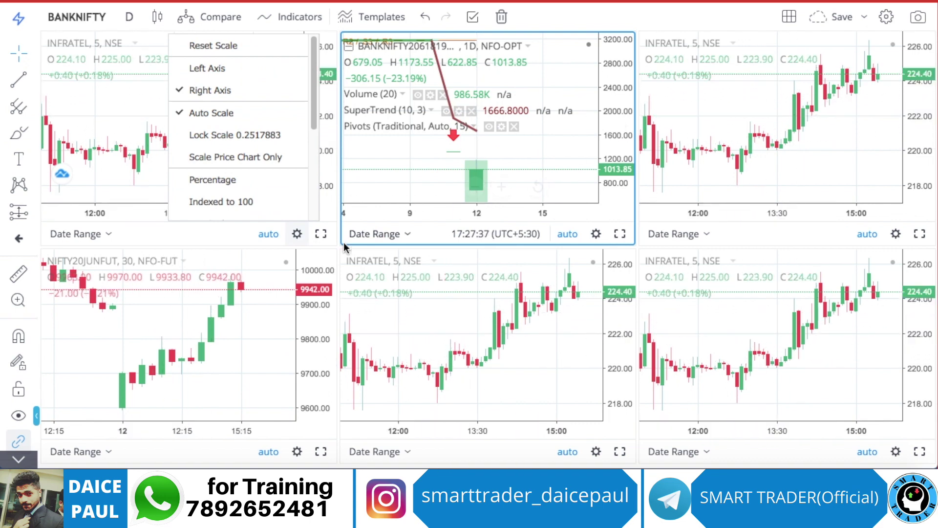
click(251, 266)
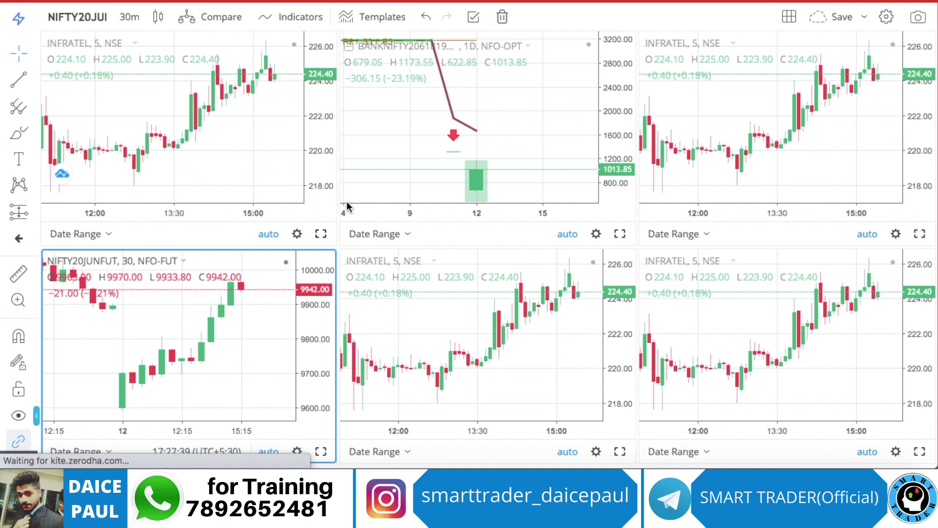
click(455, 156)
Step: Switch the layout to a single chart showing INFRATEL on the 5-minute timeframe
click(784, 19)
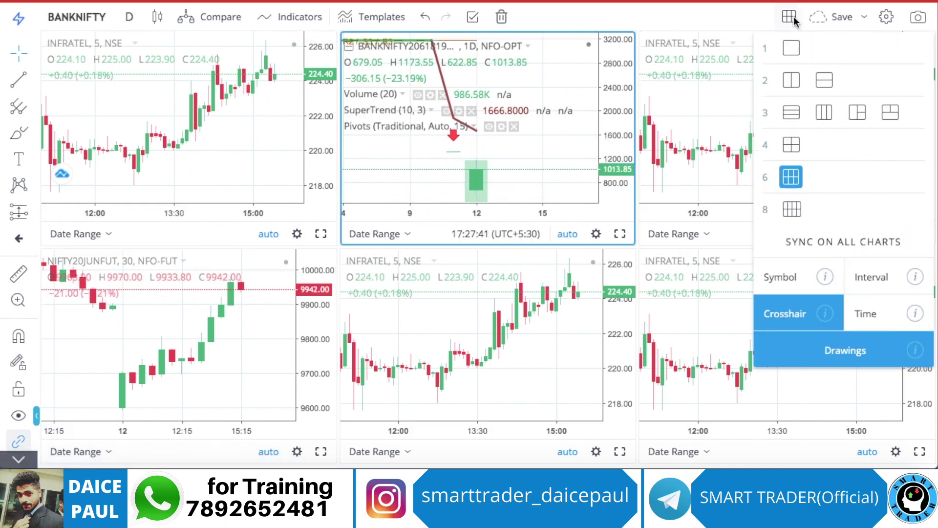
click(786, 51)
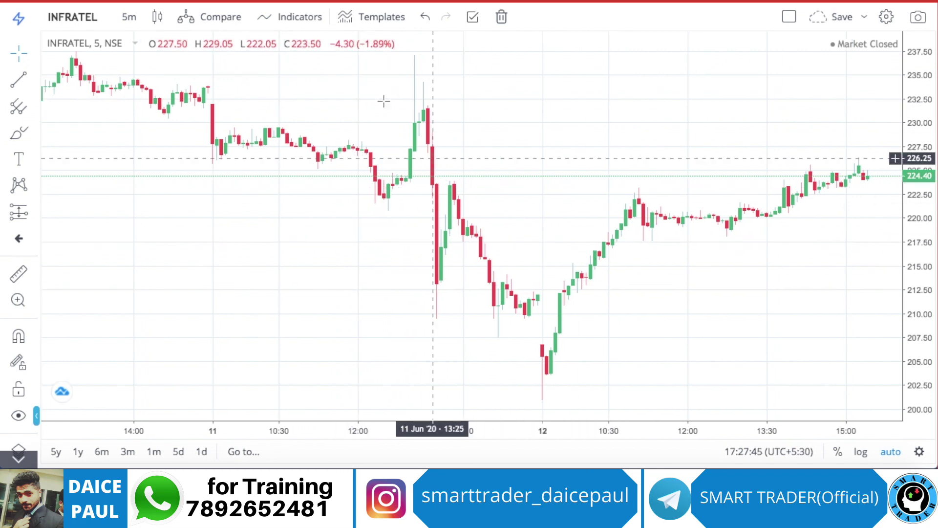
Step: Find the Relative Strength Index indicator by searching for rsi and add it to the INFRATEL chart
click(280, 17)
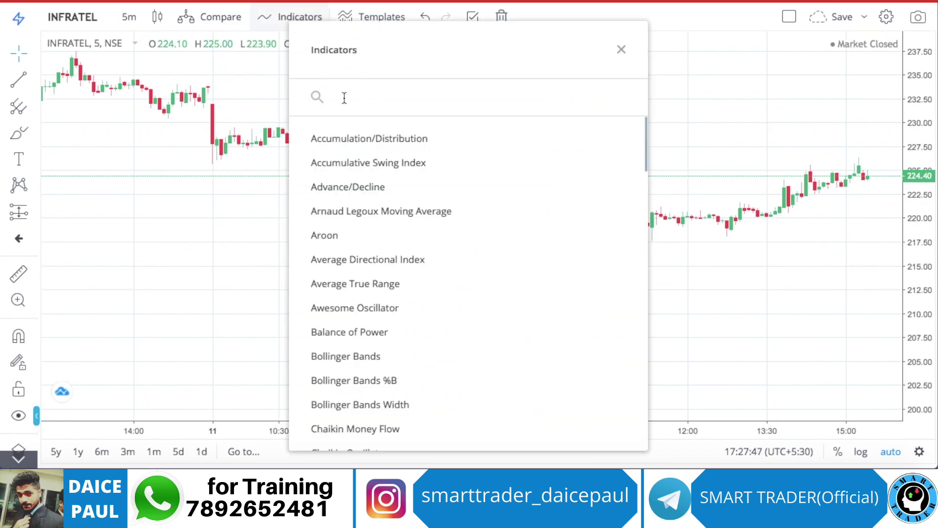
text(ri)
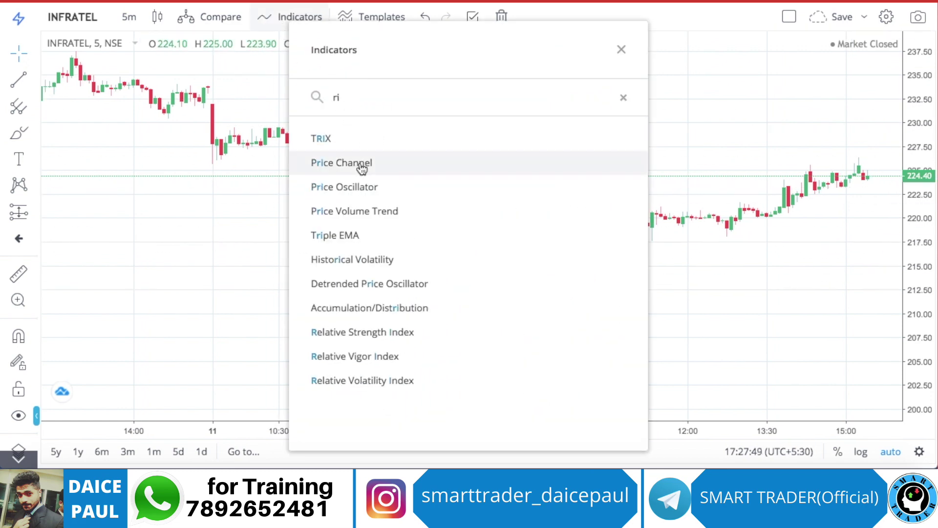
key(BackSpace)
text(si)
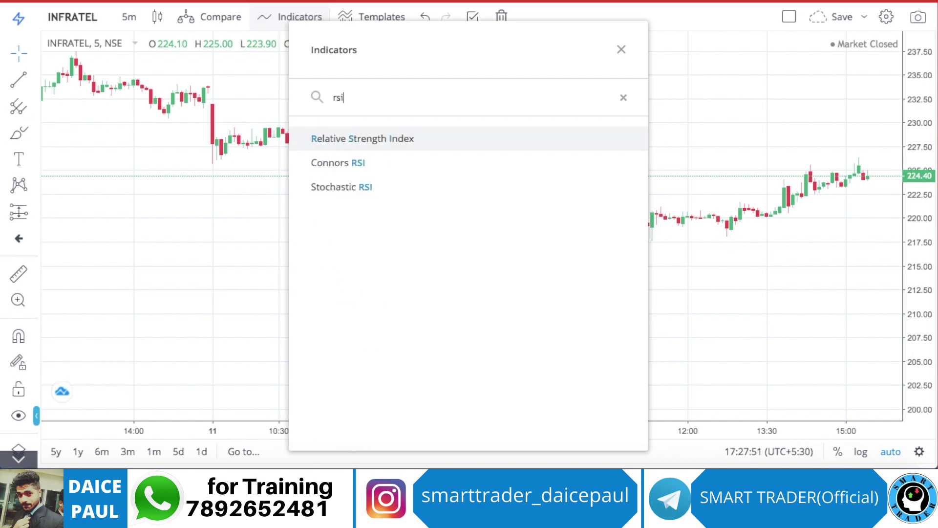
click(391, 142)
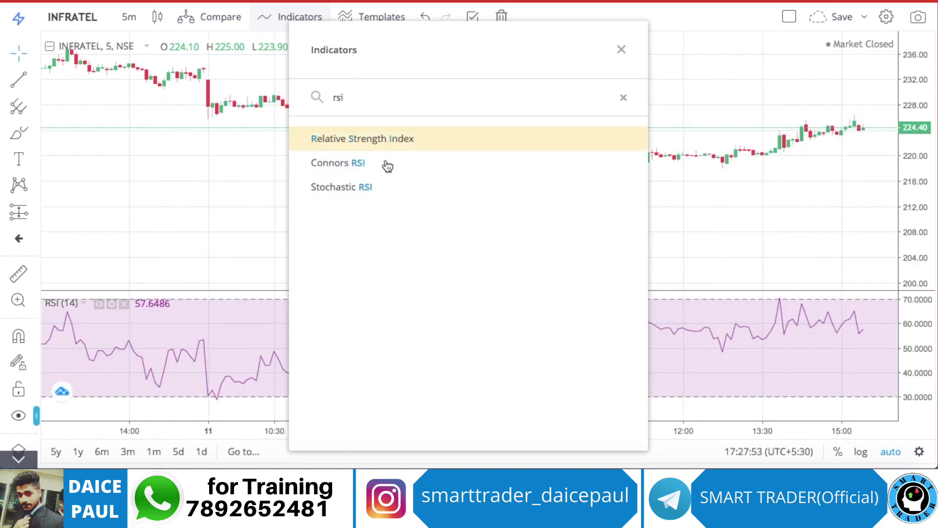
click(257, 233)
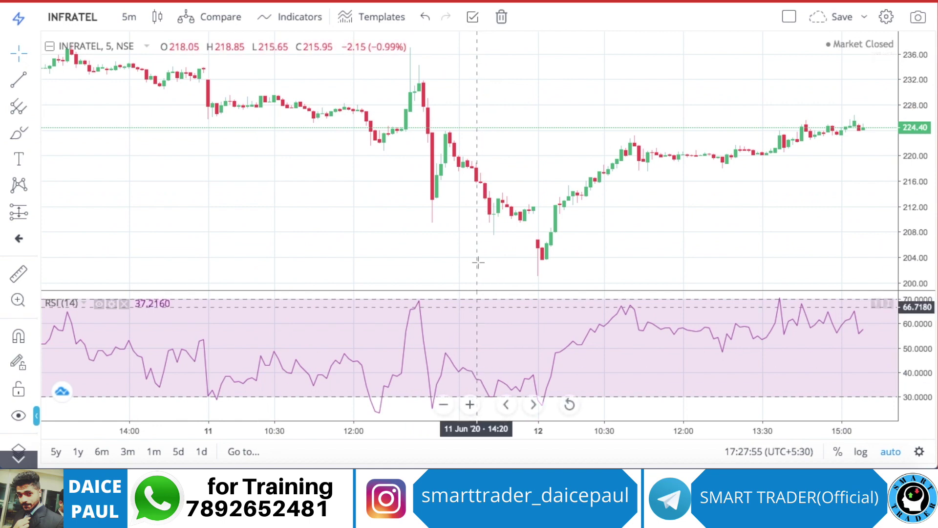
Step: Undo the insertion of the Relative Strength Index indicator and redo it
click(425, 17)
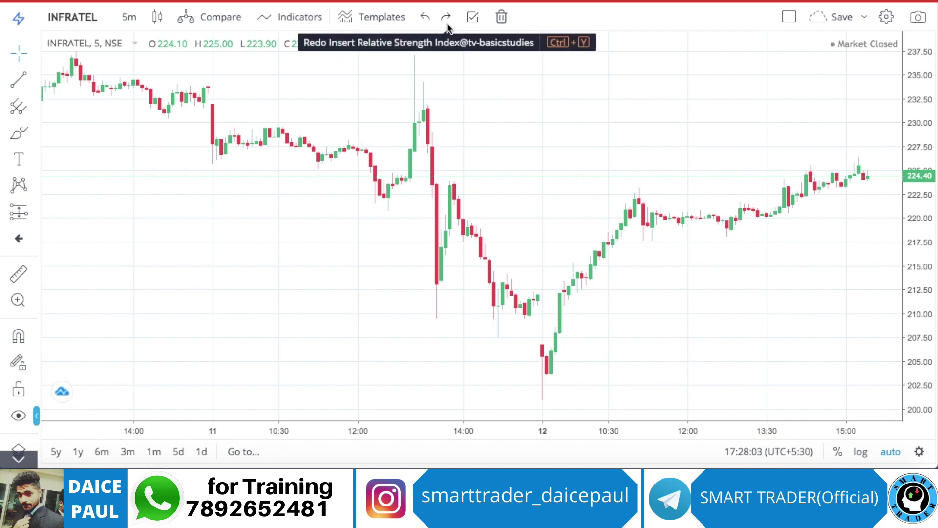
click(447, 17)
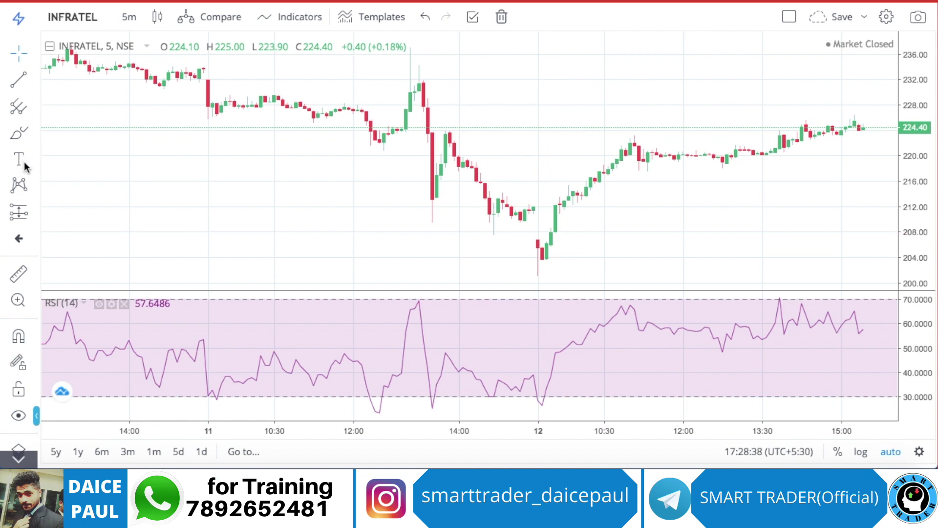
Step: Choose the plain Text tool from the annotation tools for labelling the INFRATEL chart
click(21, 159)
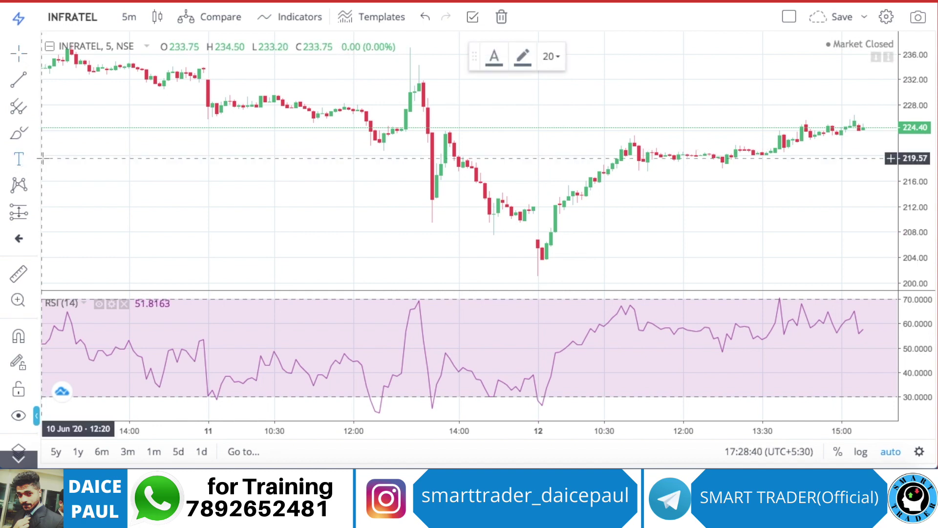
click(35, 161)
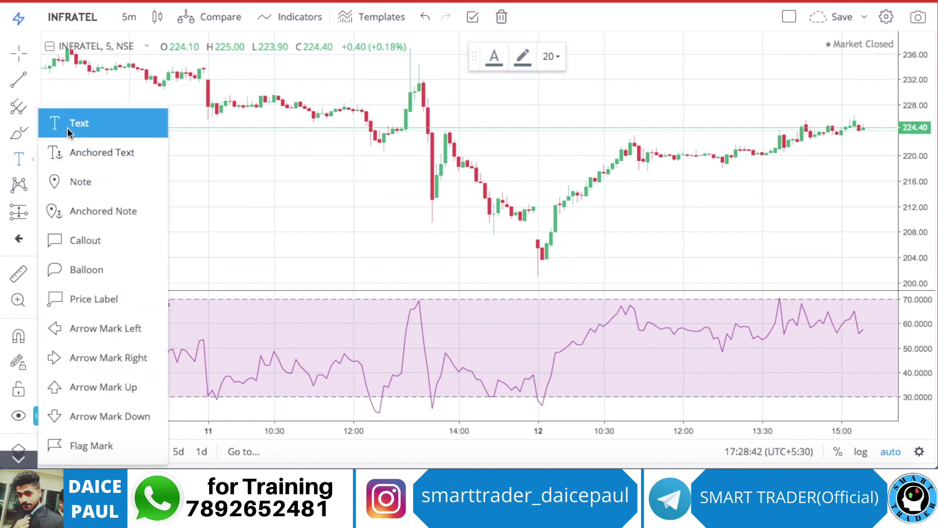
click(66, 126)
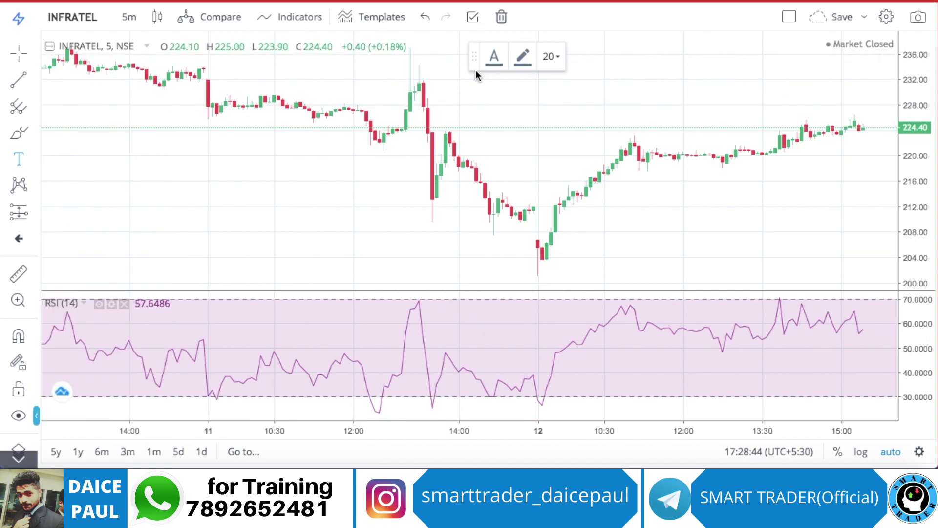
text(T)
key(BackSpace)
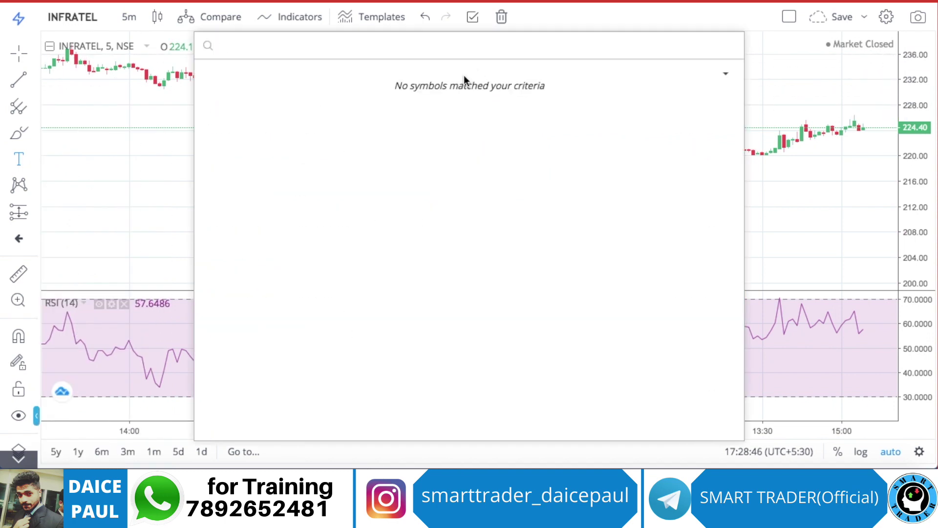
key(Escape)
Step: Place a text label reading "Sell here" in the empty area below the 10 June candles
click(133, 143)
key(Left)
key(BackSpace)
key(BackSpace)
key(BackSpace)
text(Sell )
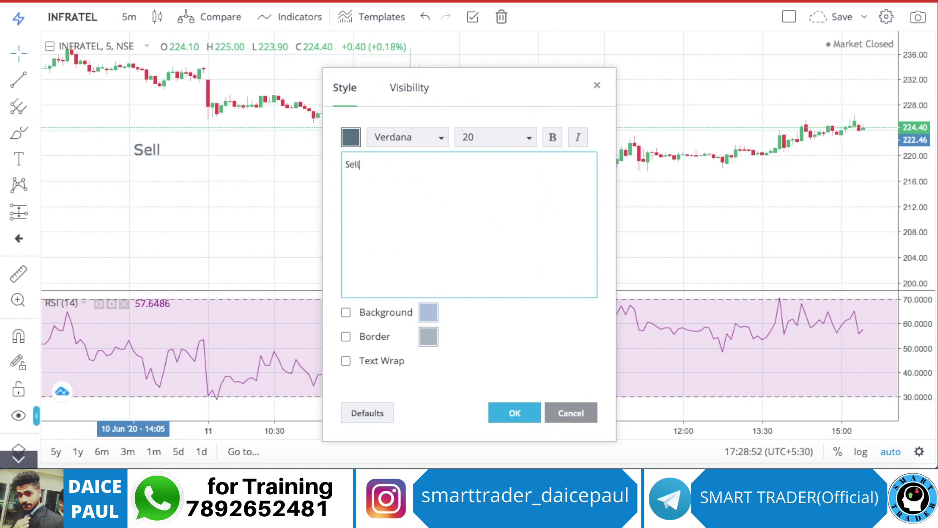
text(here)
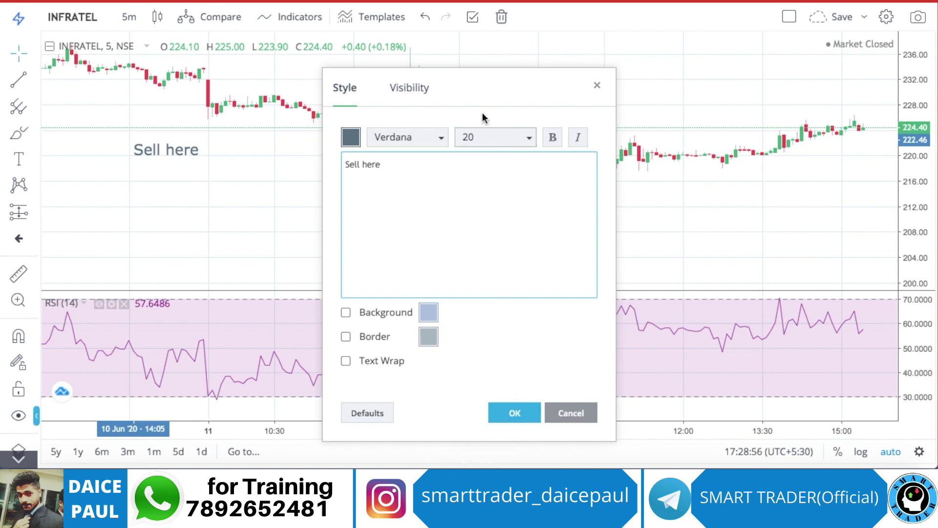
click(525, 411)
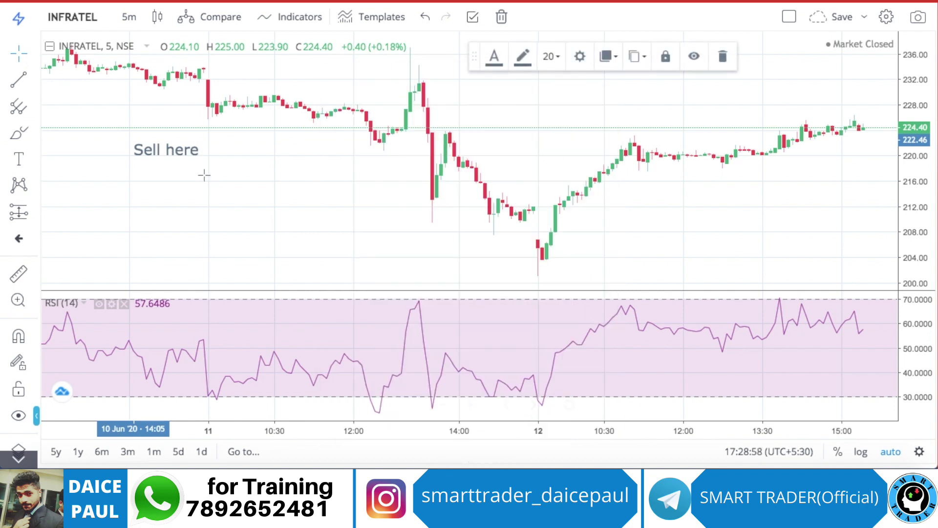
Step: Move the "Sell here" label beside the price peak of 11 June at 13:20 and set both of its colours to red
drag(240, 136, 472, 70)
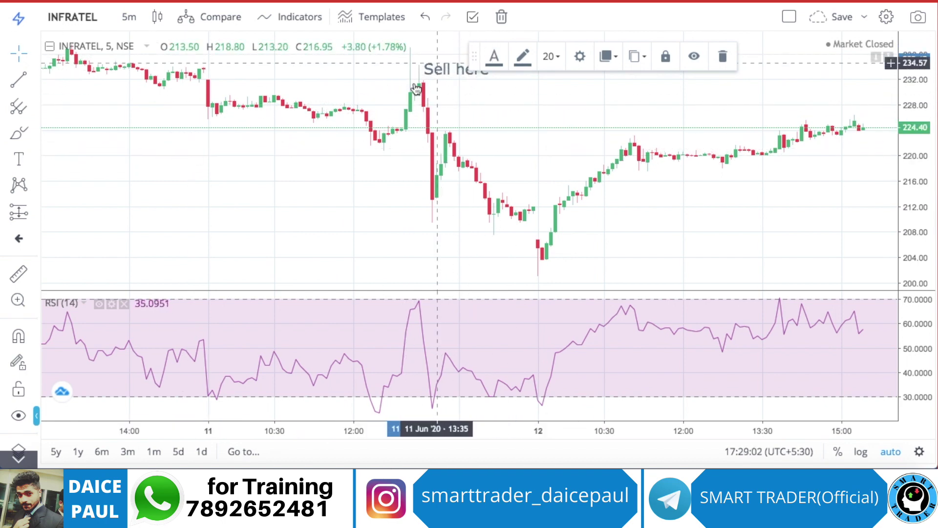
click(522, 57)
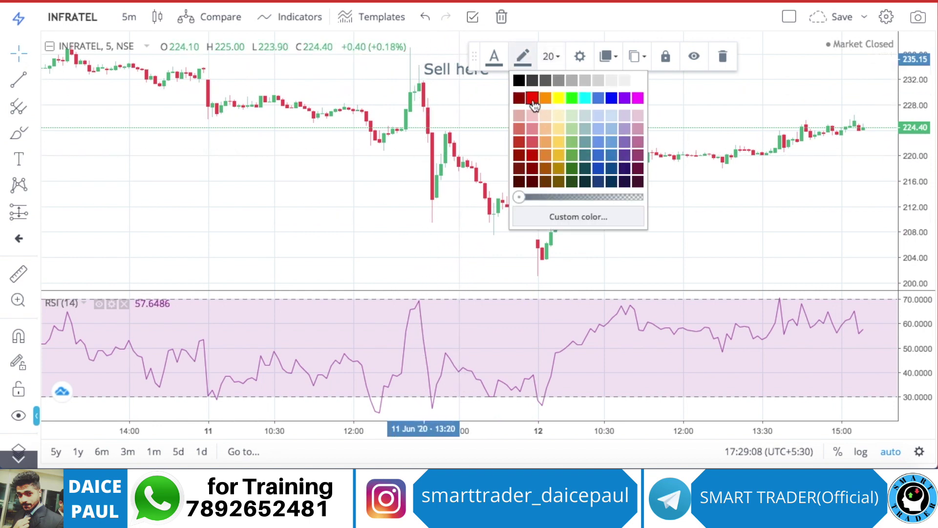
click(533, 99)
click(494, 56)
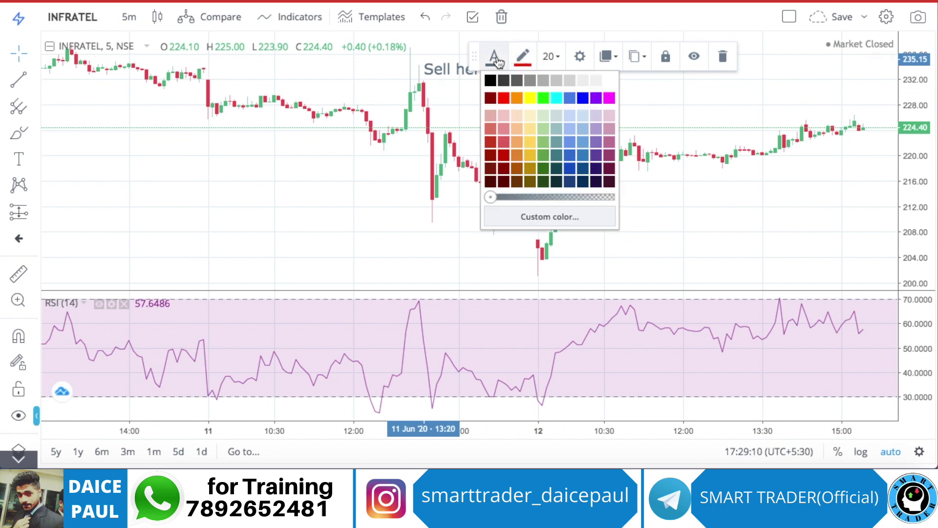
click(503, 98)
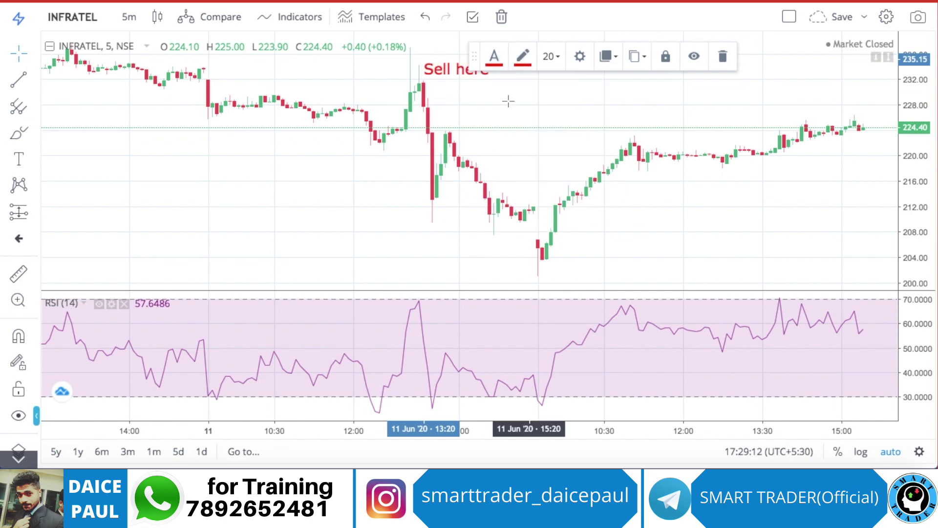
Step: Take the "Sell here" label off the chart and undo that change
click(701, 65)
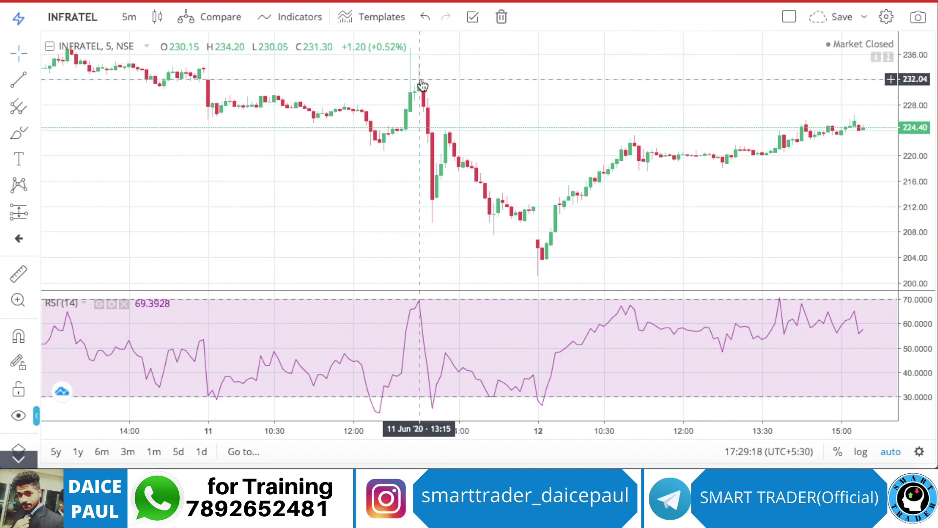
click(425, 17)
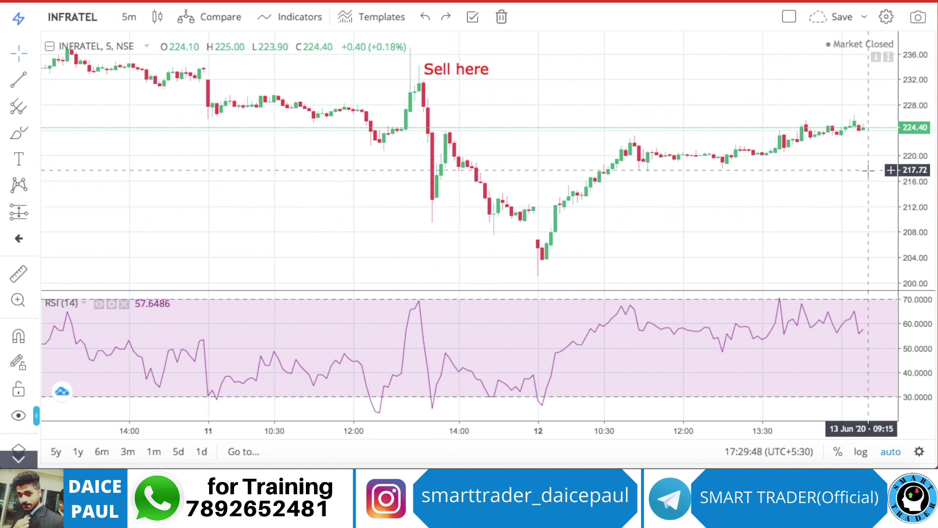
Step: Take a snapshot of the annotated INFRATEL chart and copy its image URL
click(918, 17)
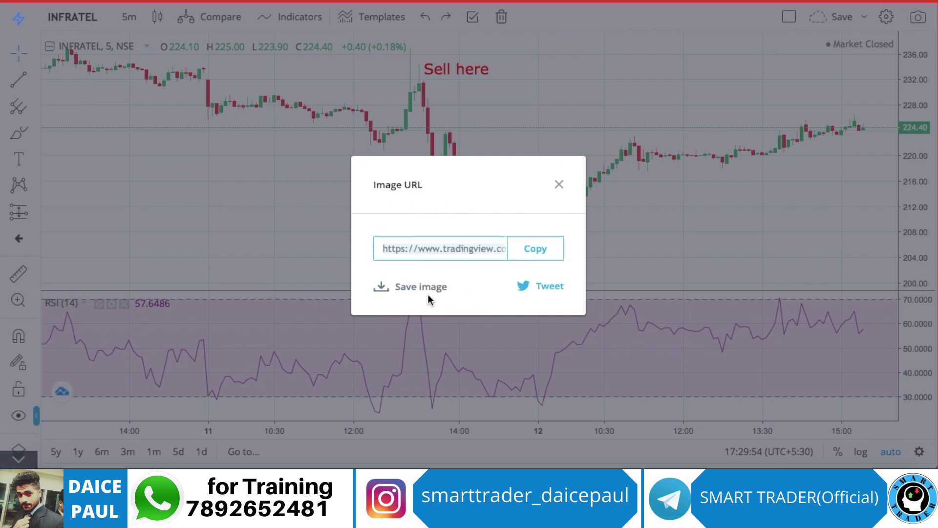
click(536, 250)
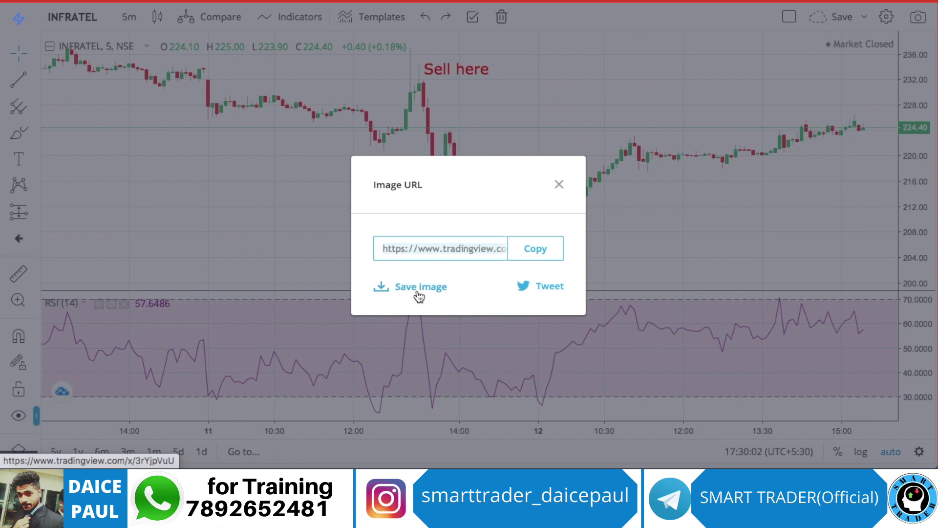
Step: Close the image URL window of the INFRATEL chart snapshot
click(558, 186)
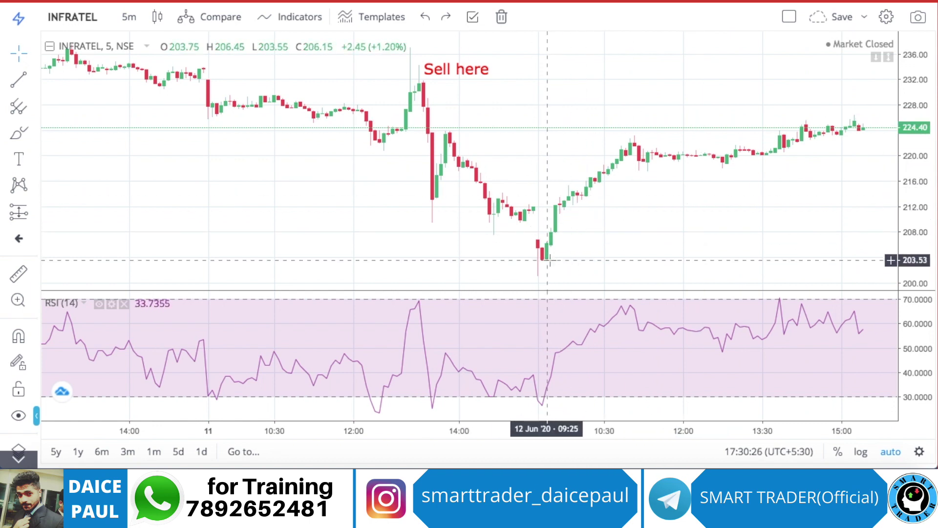
mouse_move(555, 259)
mouse_down()
mouse_move(733, 161)
mouse_move(837, 142)
mouse_up()
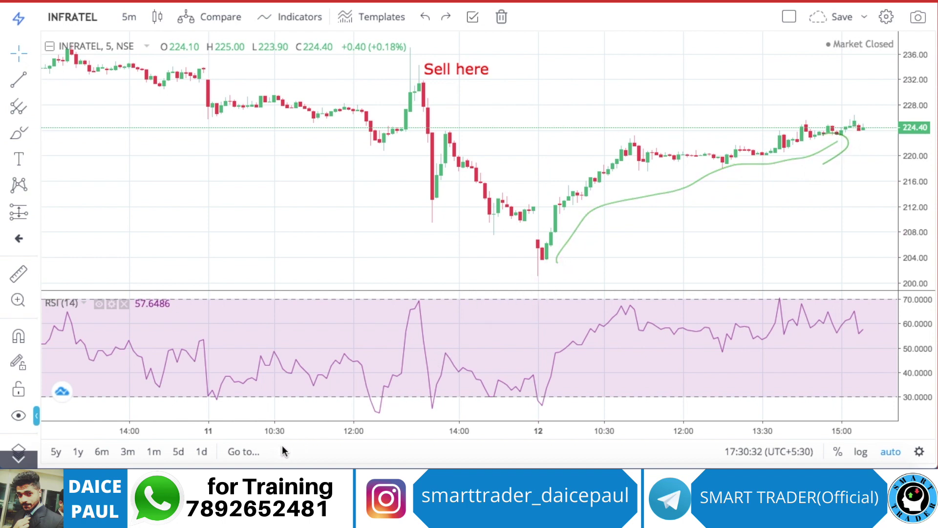
mouse_move(236, 442)
mouse_down()
mouse_move(248, 452)
mouse_move(240, 449)
mouse_up()
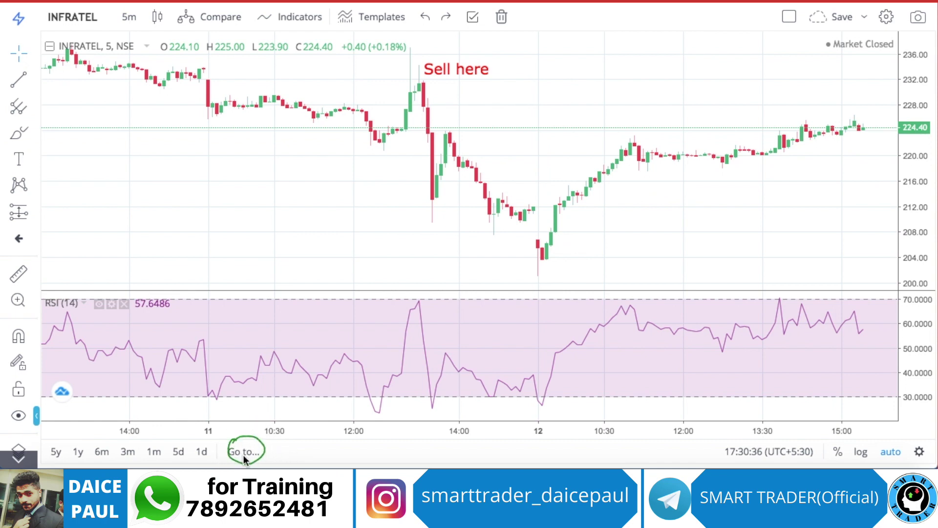
Step: Go to the date 2020-06-05 at 09:45 on the INFRATEL chart
click(246, 452)
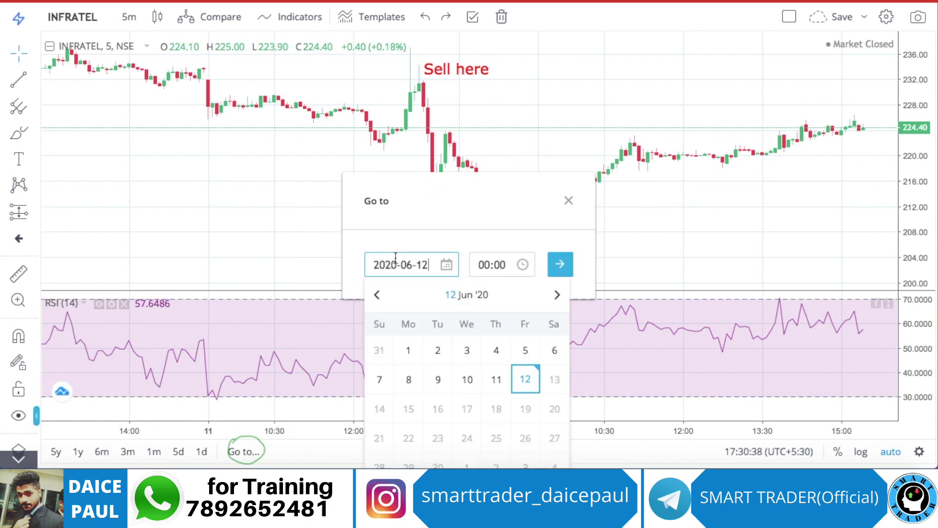
click(446, 264)
click(447, 266)
click(447, 266)
click(446, 269)
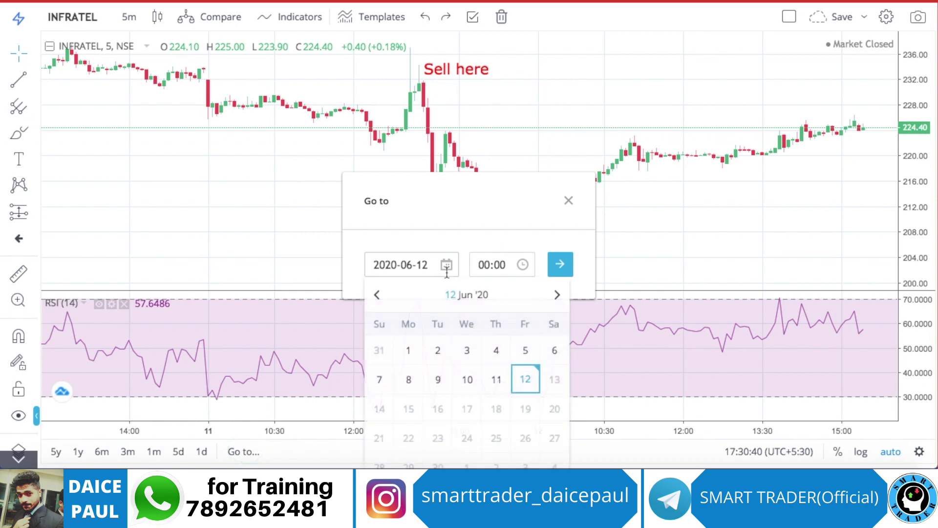
drag(521, 376, 530, 371)
click(526, 352)
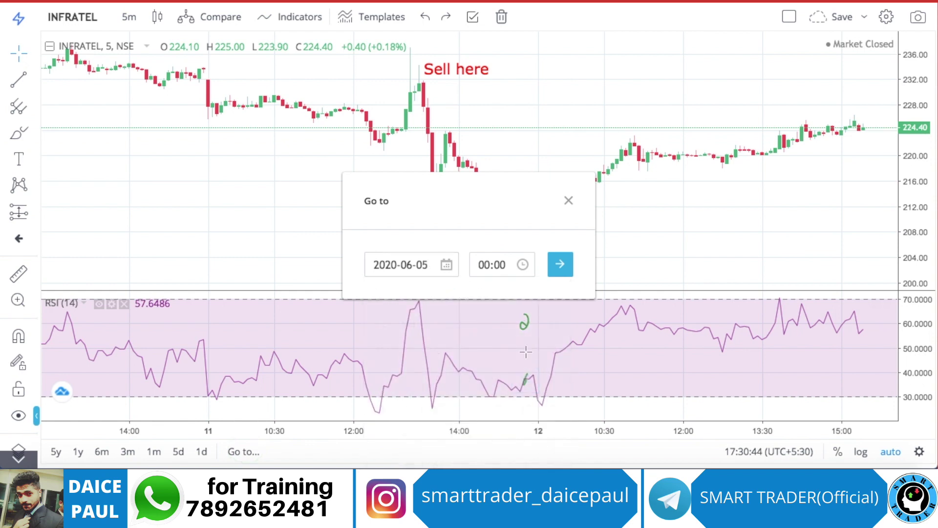
click(503, 267)
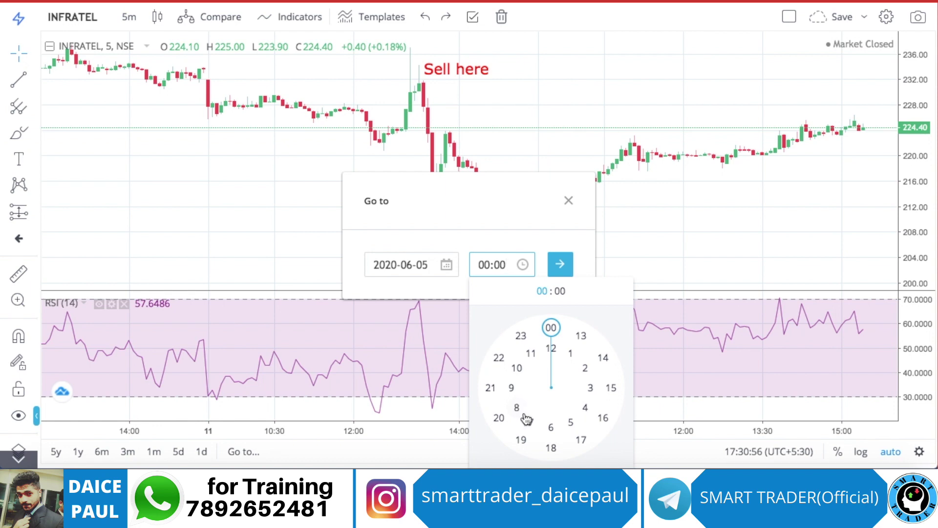
click(515, 389)
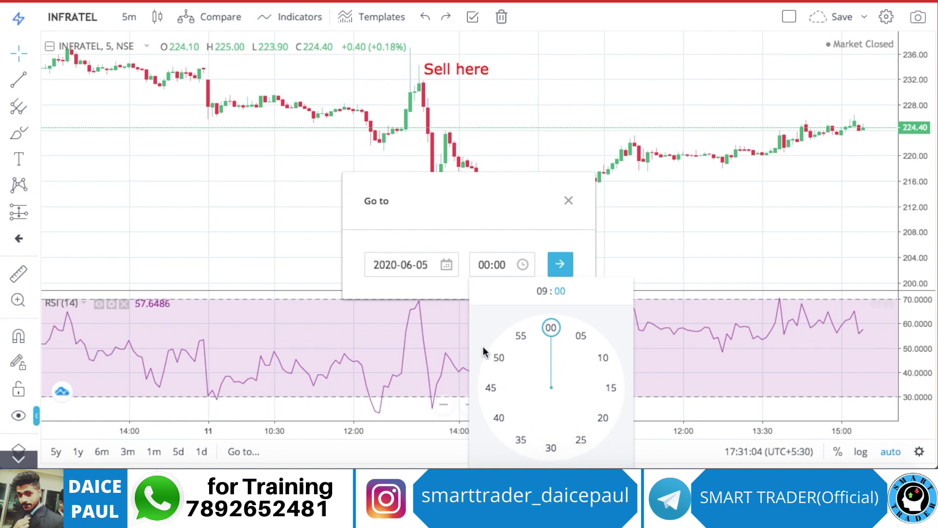
click(491, 387)
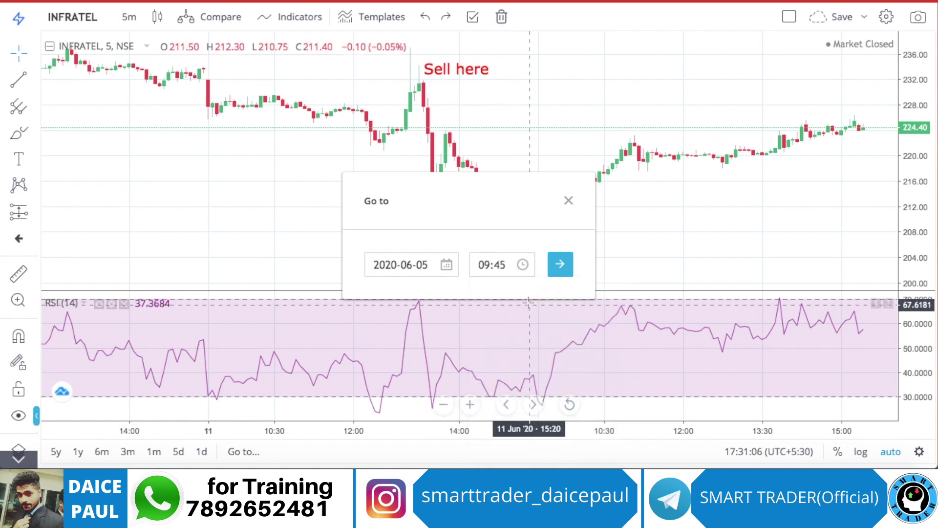
click(560, 265)
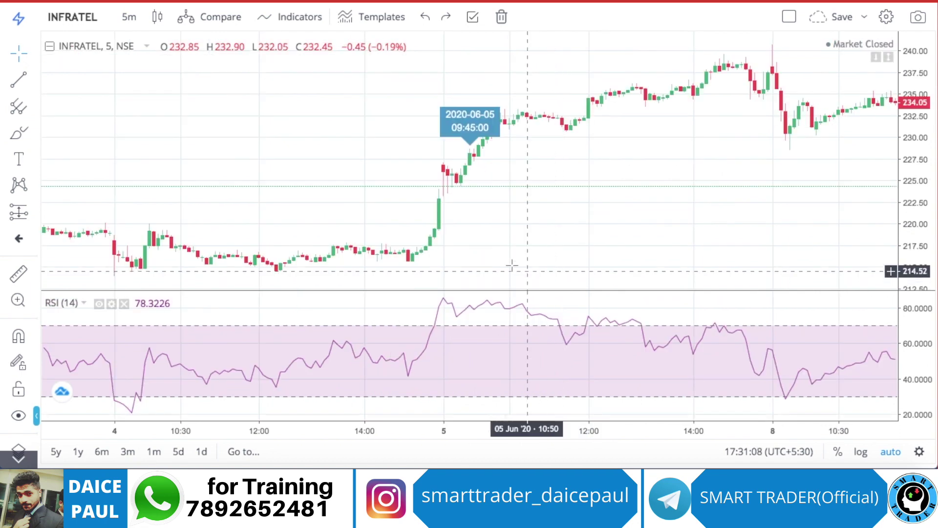
drag(445, 100, 412, 111)
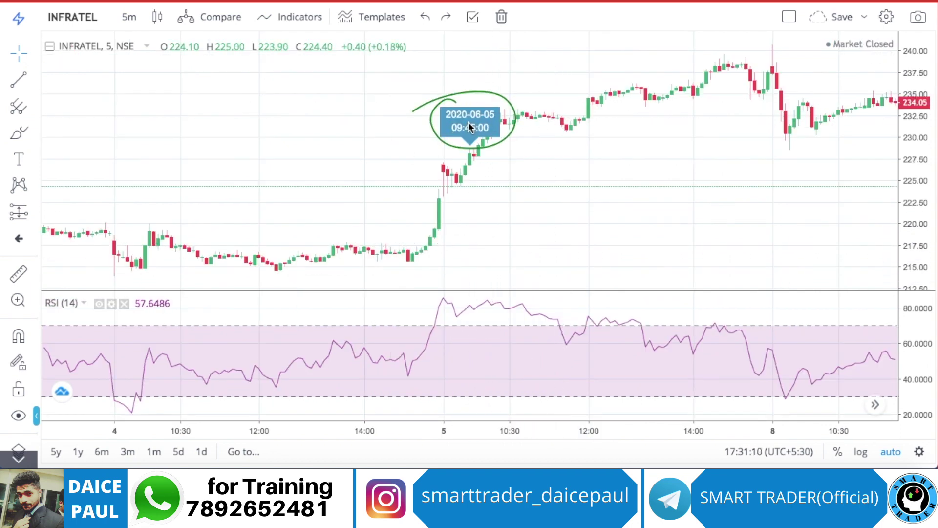
drag(493, 122, 488, 114)
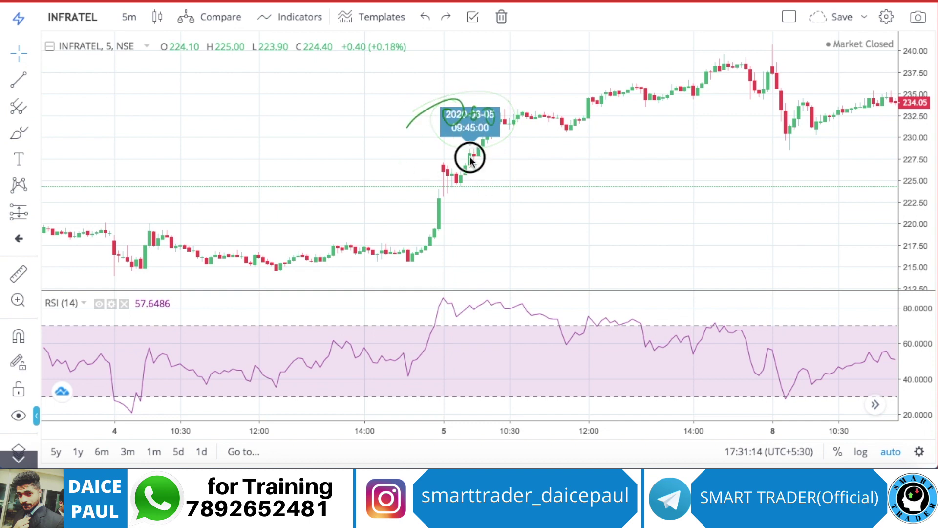
drag(471, 154, 470, 147)
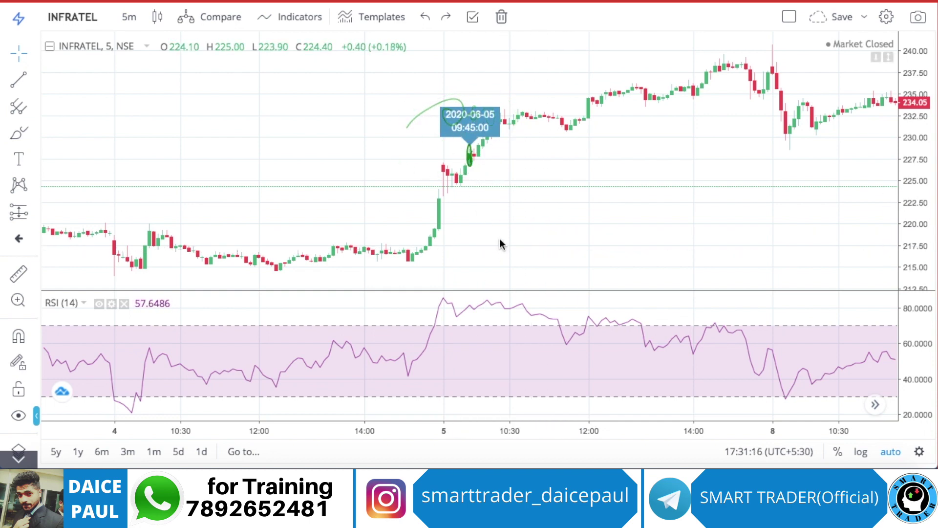
mouse_move(464, 202)
mouse_down()
mouse_move(511, 168)
mouse_move(740, 84)
mouse_move(726, 116)
mouse_up()
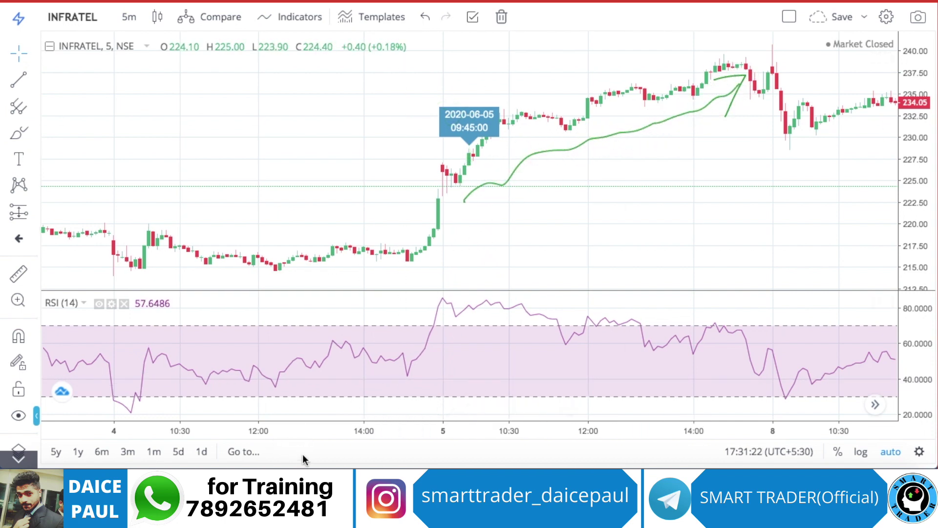
Step: Bring the INFRATEL chart to the date 2020-06-12 with the Go to command
click(257, 453)
click(343, 402)
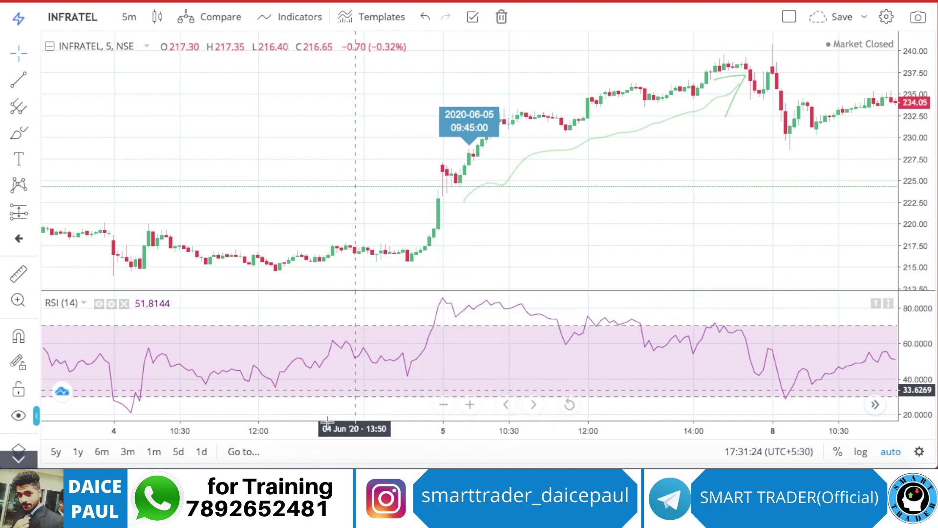
click(258, 452)
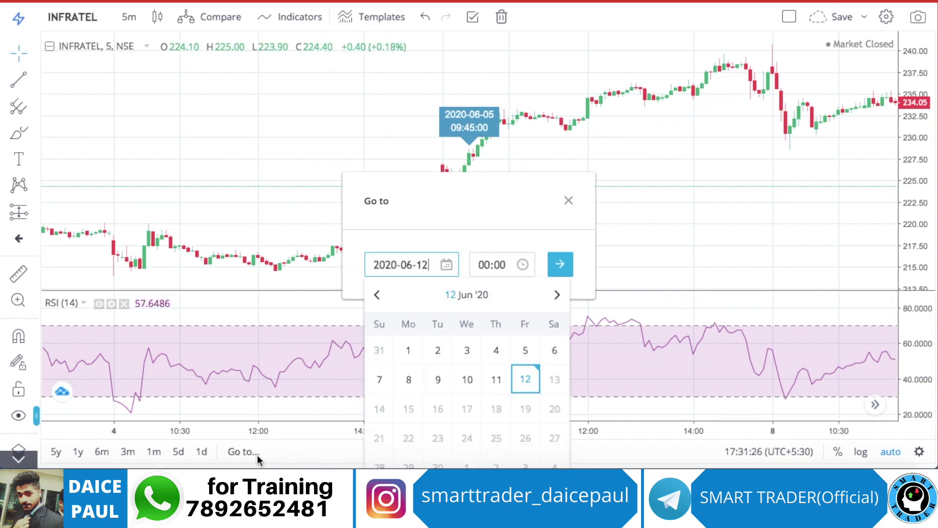
click(524, 377)
click(560, 264)
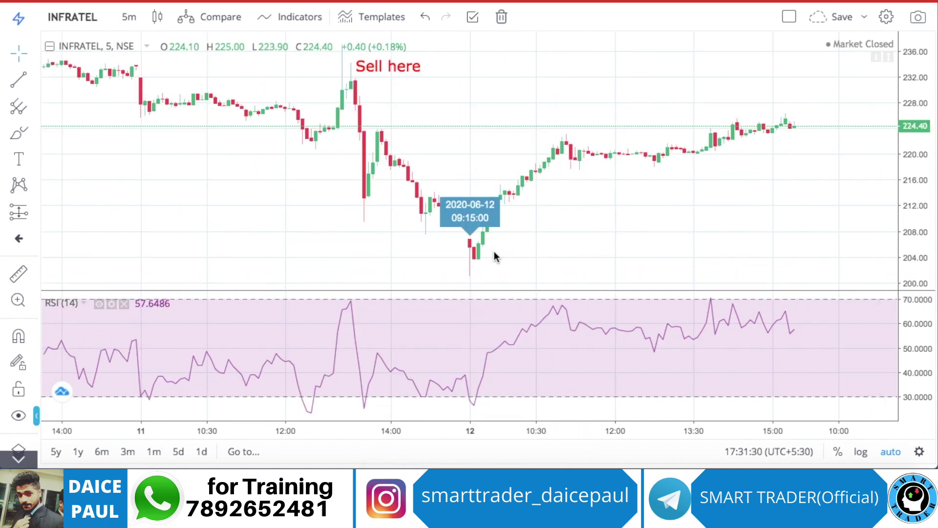
mouse_move(476, 257)
mouse_down()
mouse_move(549, 198)
mouse_move(697, 177)
mouse_move(735, 147)
mouse_move(741, 172)
mouse_up()
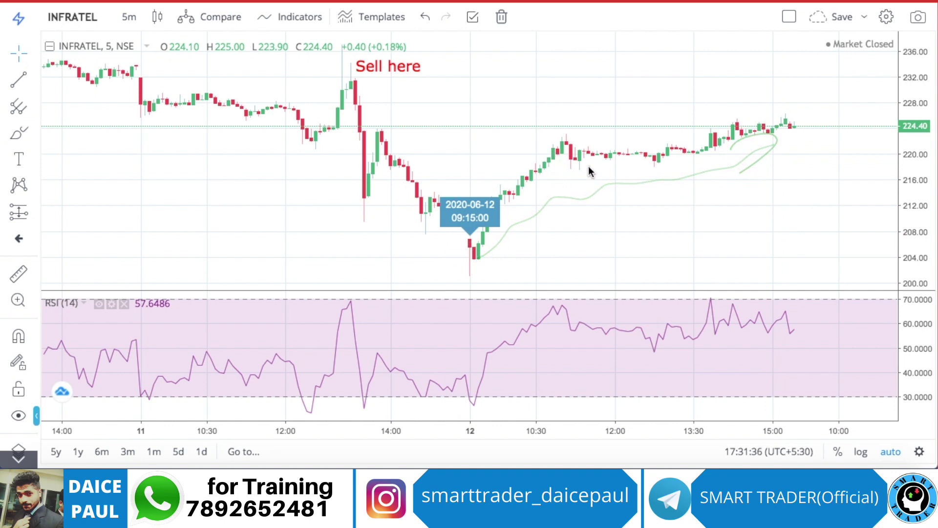
drag(419, 103, 454, 81)
mouse_move(432, 105)
mouse_down()
mouse_move(445, 120)
mouse_move(471, 124)
mouse_up()
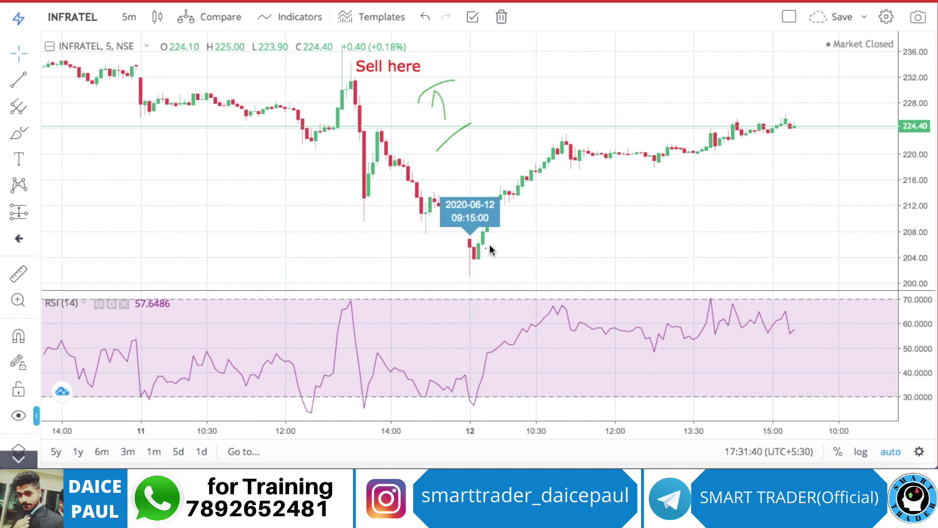
mouse_move(495, 268)
mouse_down()
mouse_move(549, 224)
mouse_move(774, 156)
mouse_move(762, 183)
mouse_up()
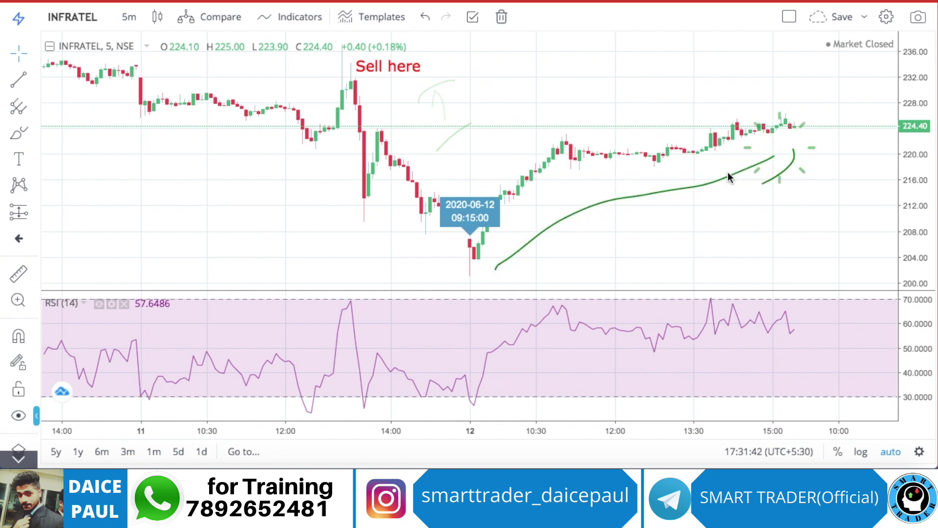